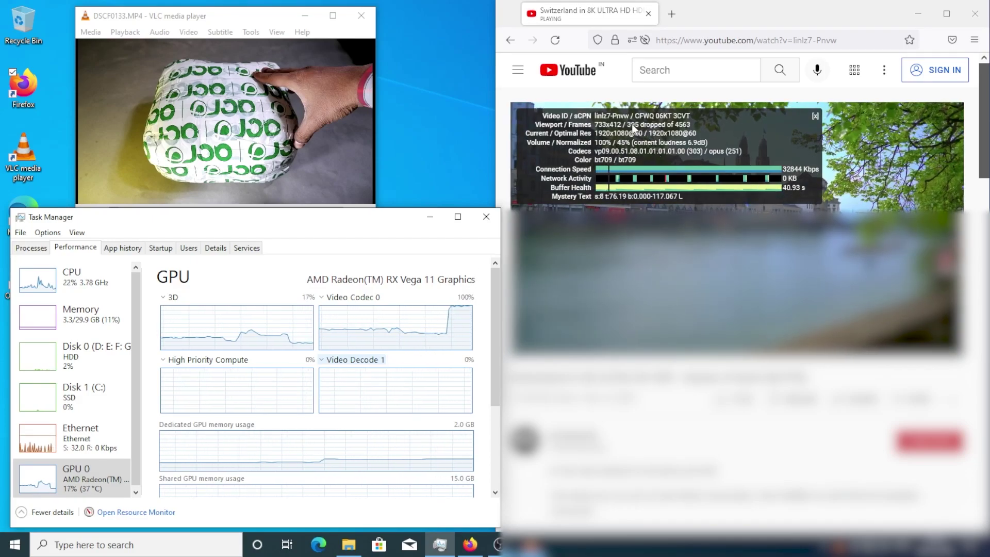
Highlight the dropped-frames count in YouTube's Stats for nerds and close the VLC video
{"action": "left_click_drag", "start_coordinate": [633, 126], "coordinate": [627, 127]}
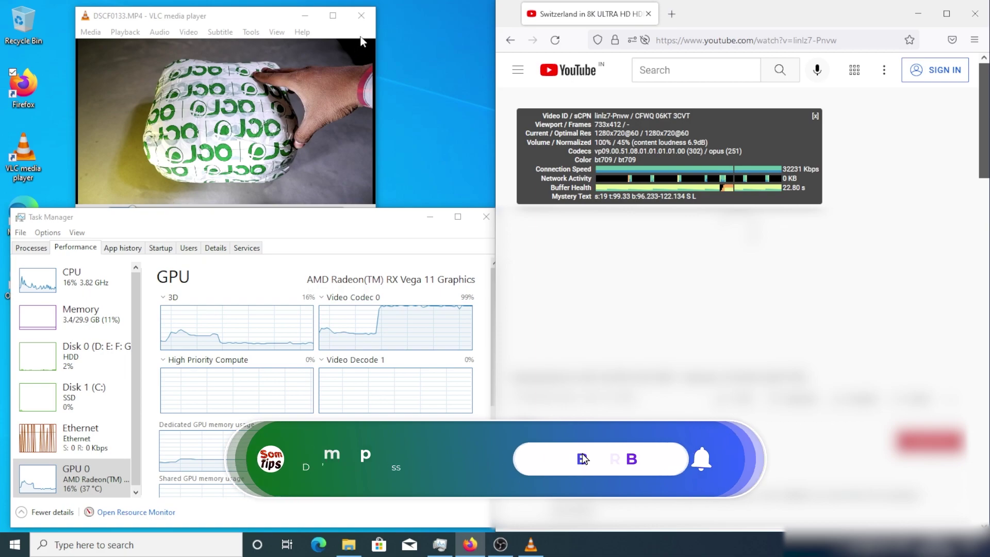
{"action": "left_click", "coordinate": [362, 17]}
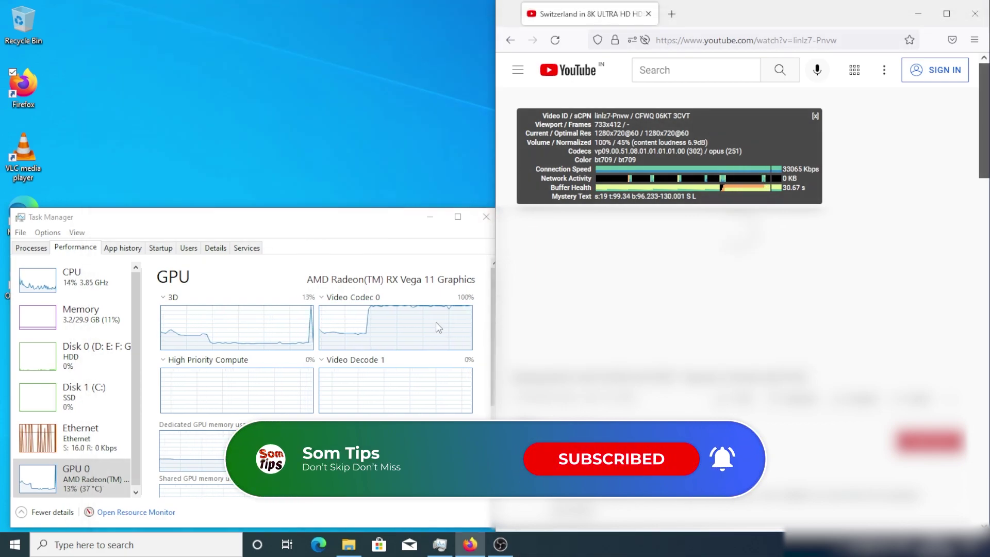
Close the YouTube window, toggle Task Manager's graph-only view, then maximize and restore it
{"action": "left_click", "coordinate": [975, 13]}
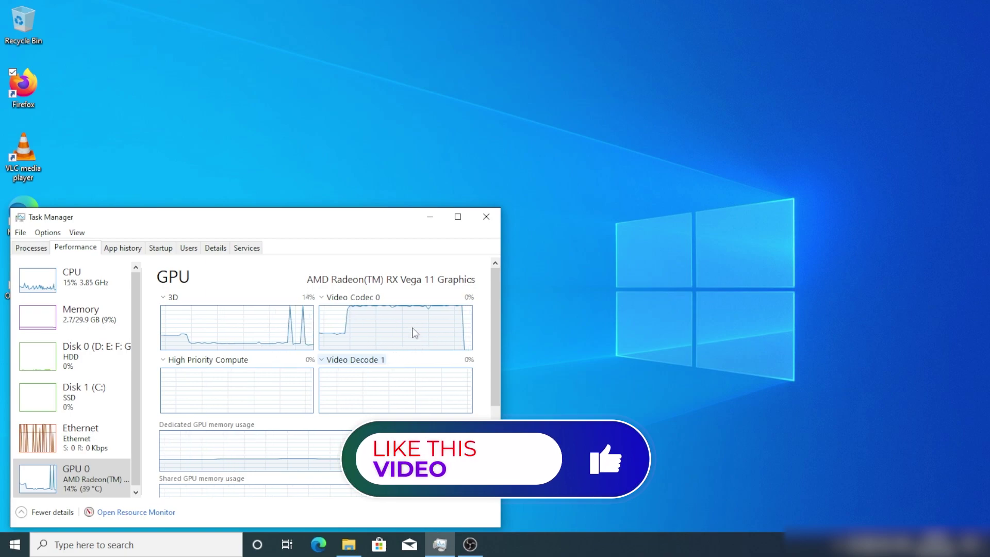
{"action": "double_click", "coordinate": [364, 313]}
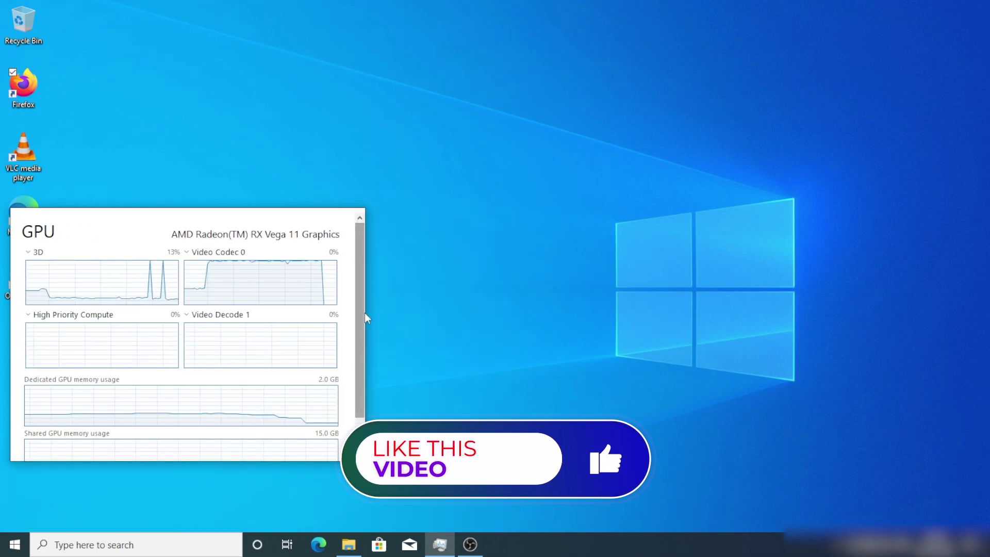
{"action": "double_click", "coordinate": [319, 291]}
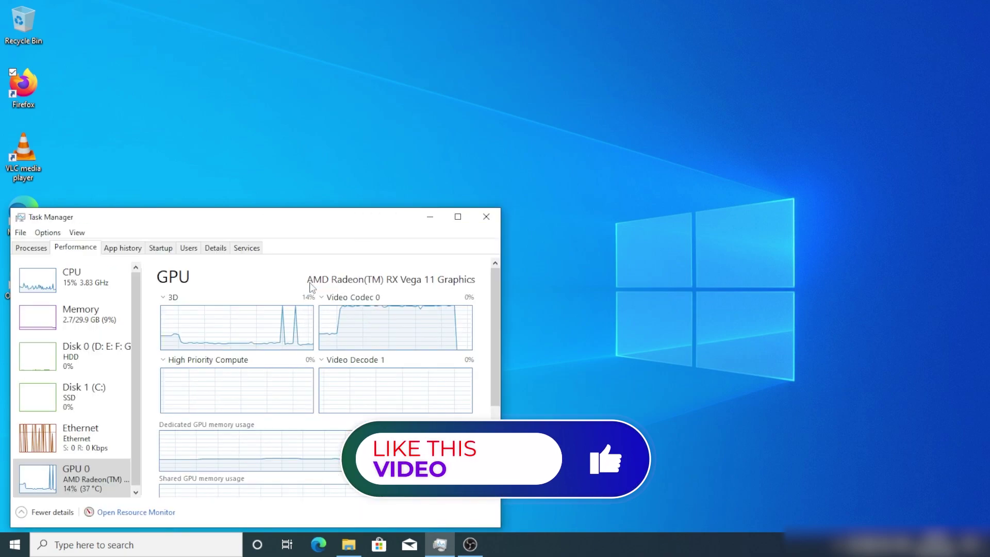
{"action": "left_click", "coordinate": [461, 216]}
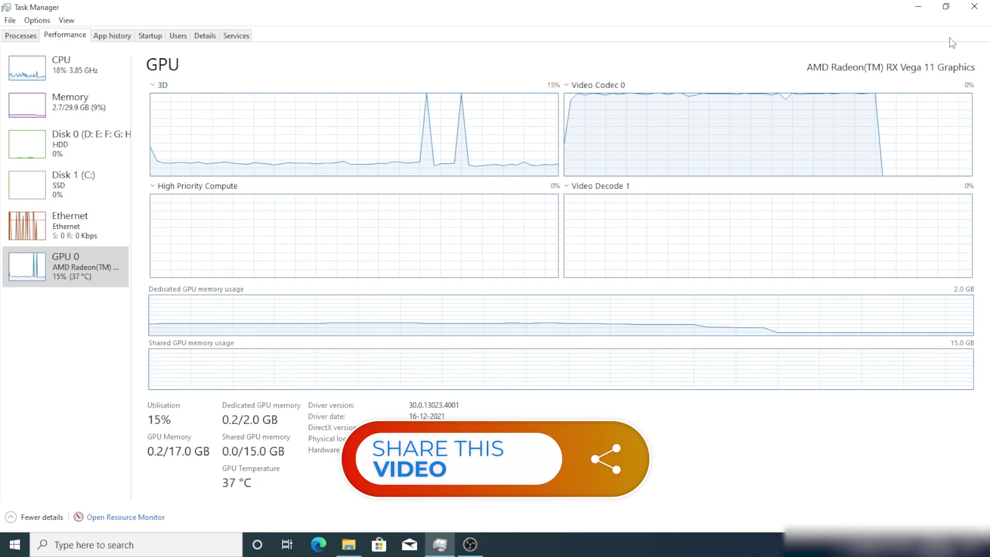
{"action": "left_click", "coordinate": [948, 8]}
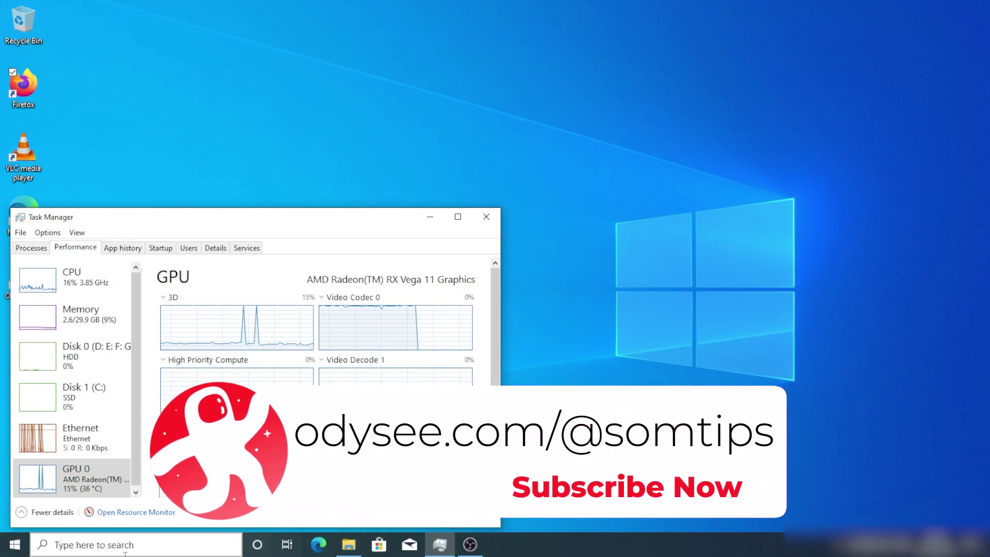
Launch Firefox on the FlyGoat/RyzenAdj releases page showing ryzenadj-win64.zip under v0.8.3
{"action": "mouse_move", "coordinate": [350, 548]}
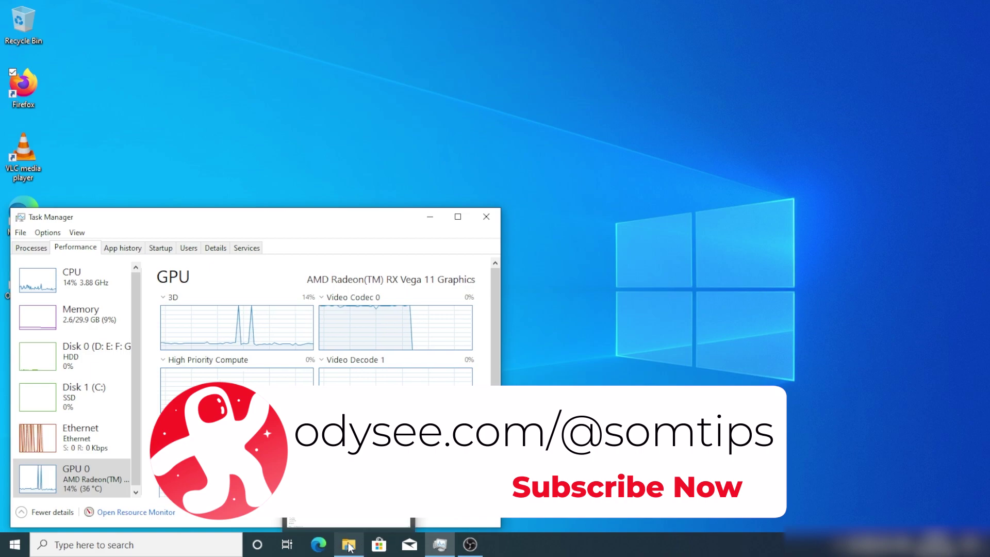
{"action": "double_click", "coordinate": [31, 89]}
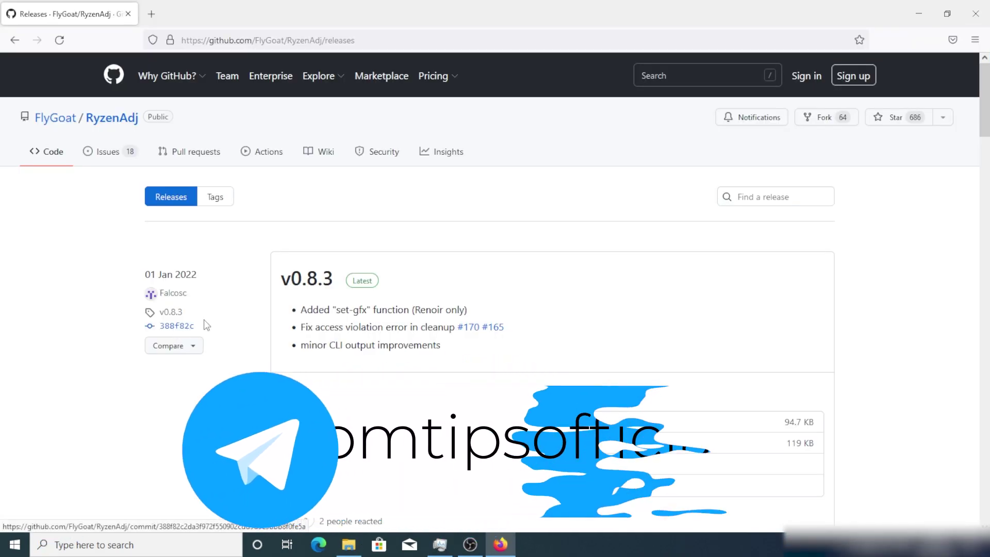
{"action": "scroll", "coordinate": [342, 333], "scroll_direction": "down", "scroll_amount": 3}
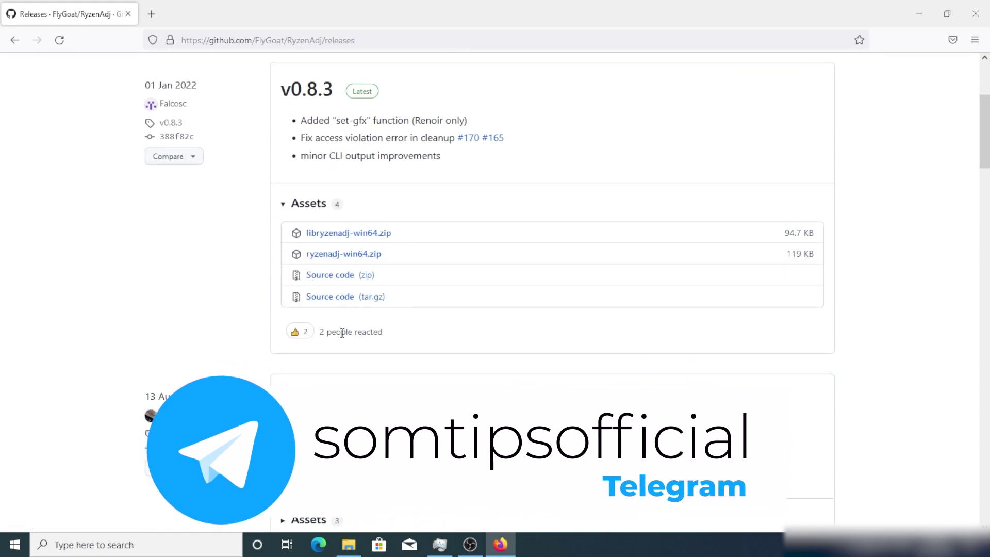
{"action": "scroll", "coordinate": [353, 292], "scroll_direction": "up", "scroll_amount": 3}
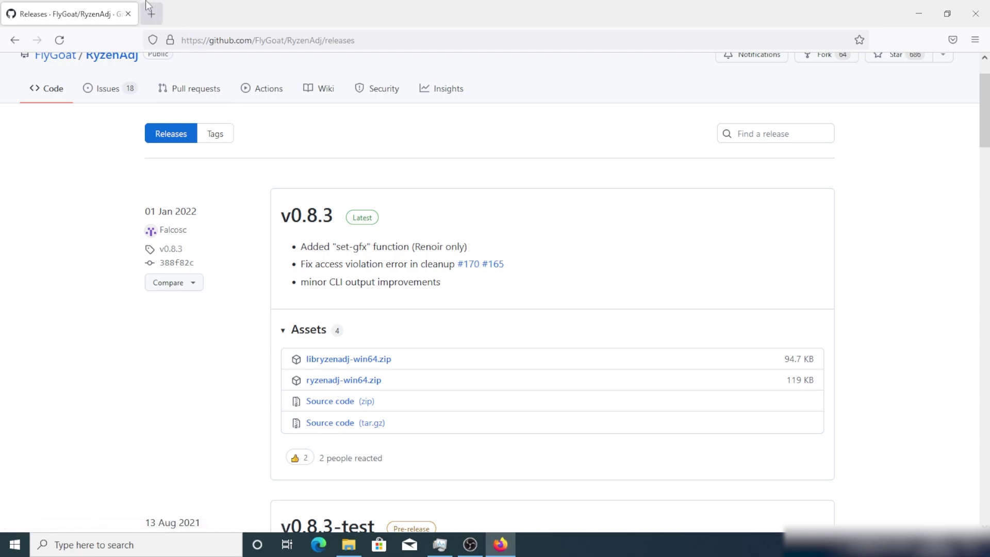
In a new tab, search for vcruntime140.dll download and open the dll-files.com result
{"action": "left_click", "coordinate": [149, 13]}
{"action": "type", "text": "dll"}
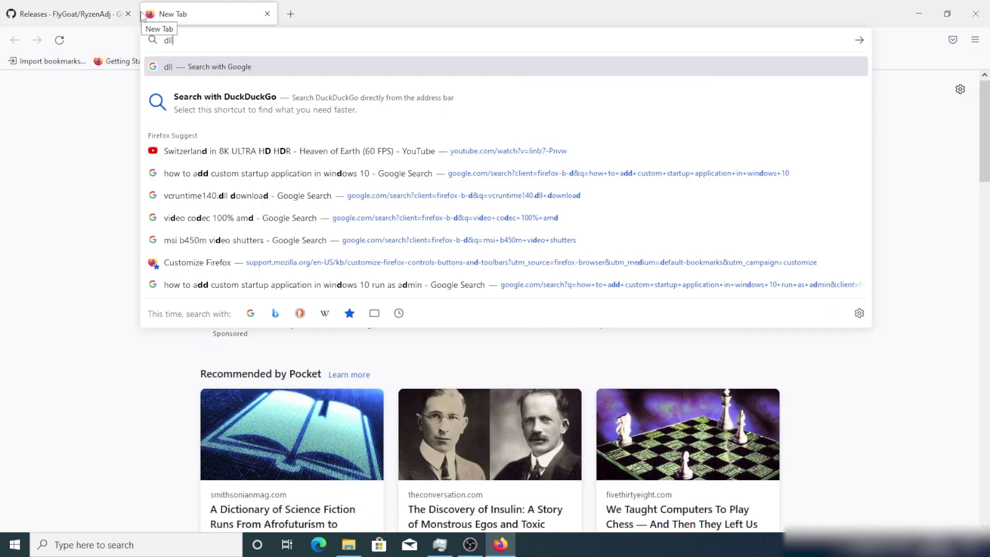
{"action": "left_click", "coordinate": [235, 92]}
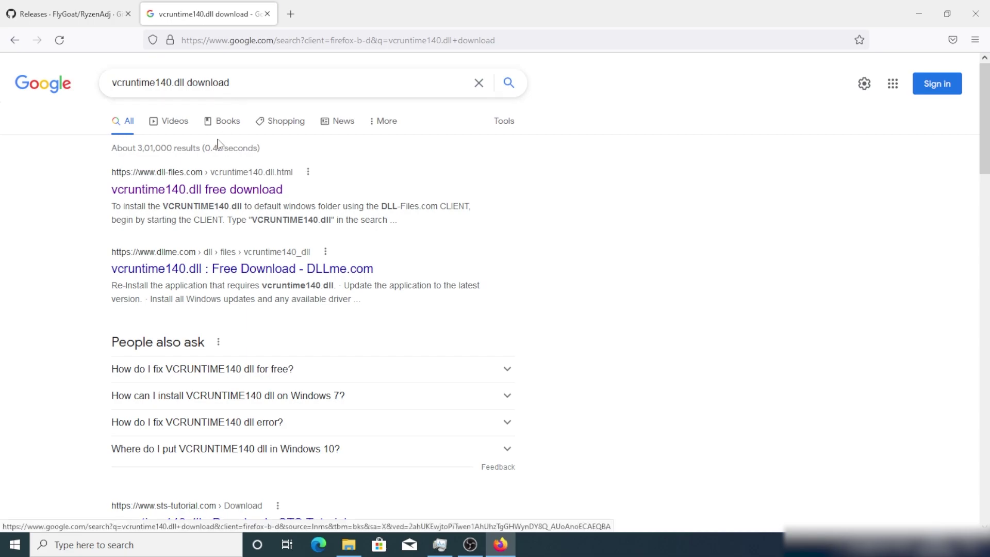
{"action": "left_click", "coordinate": [208, 191]}
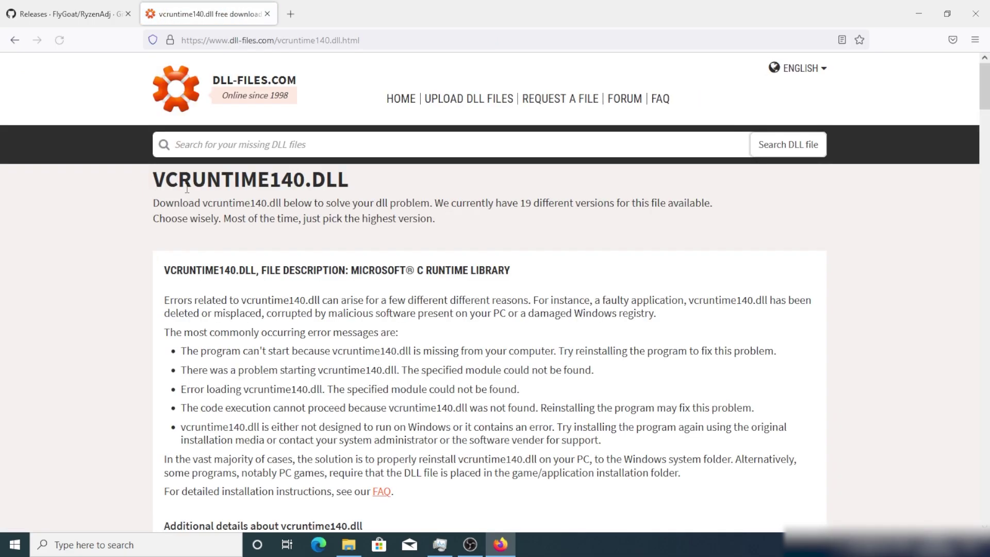
Scroll the vcruntime140.dll page down to the Microsoft Visual C++ Redistributable links
{"action": "left_click", "coordinate": [107, 2]}
{"action": "left_click", "coordinate": [179, 24]}
{"action": "left_click_drag", "start_coordinate": [167, 184], "coordinate": [351, 186]}
{"action": "left_click", "coordinate": [358, 187]}
{"action": "right_click", "coordinate": [262, 270]}
{"action": "key", "text": "Escape"}
{"action": "scroll", "coordinate": [132, 346], "scroll_direction": "down", "scroll_amount": 5}
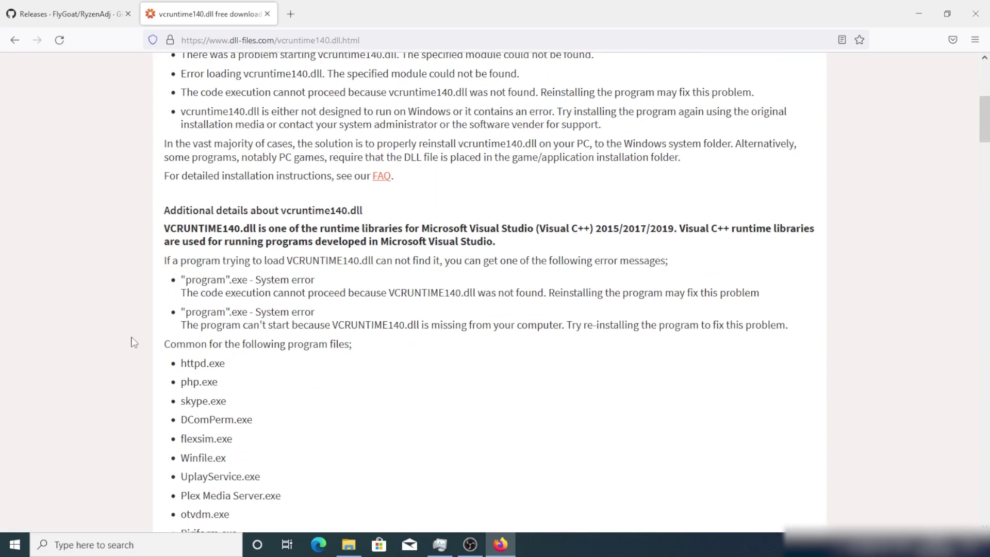
{"action": "scroll", "coordinate": [134, 342], "scroll_direction": "down", "scroll_amount": 15}
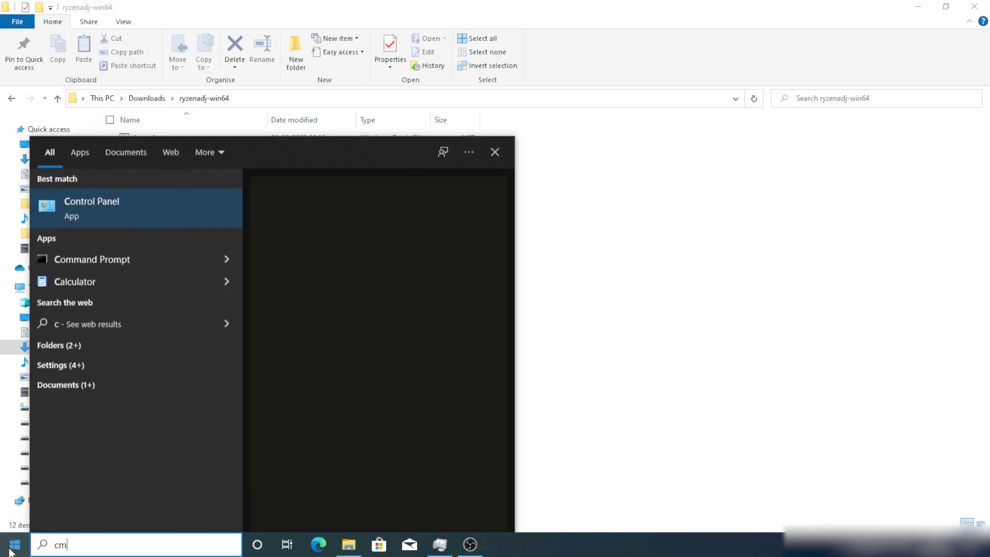
Start an administrator Command Prompt and copy the ryzenadj-win64 folder path from Explorer's address bar
{"action": "type", "text": "md"}
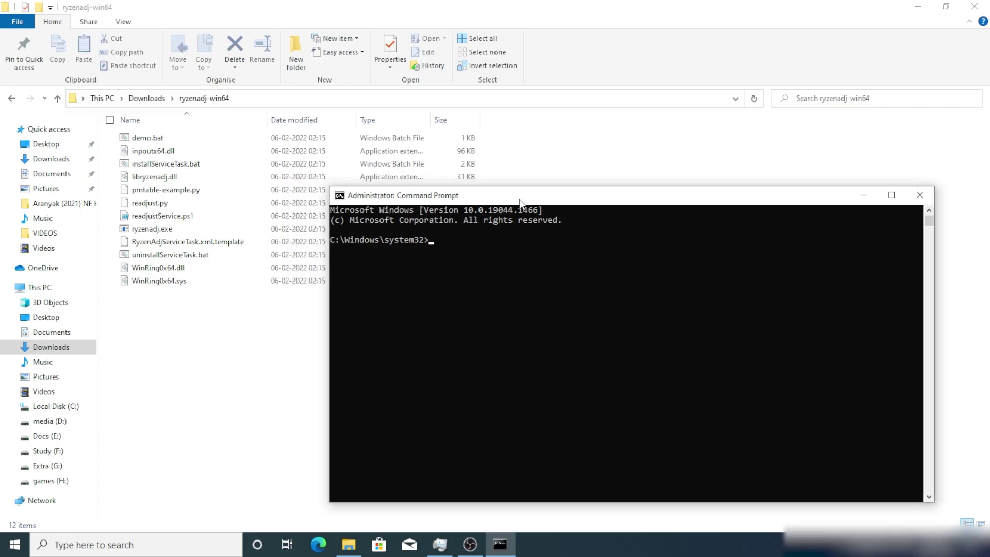
{"action": "left_click", "coordinate": [312, 101]}
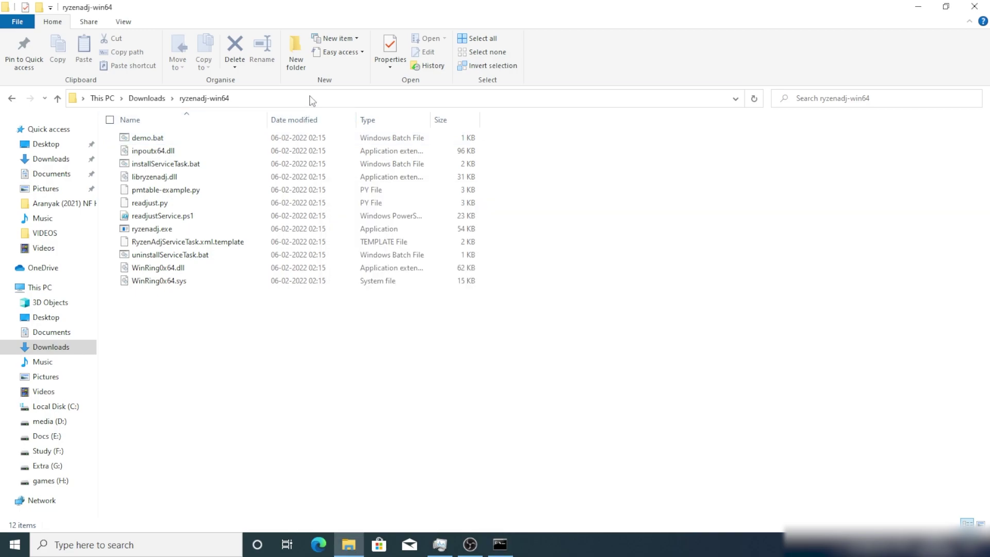
{"action": "right_click", "coordinate": [214, 98]}
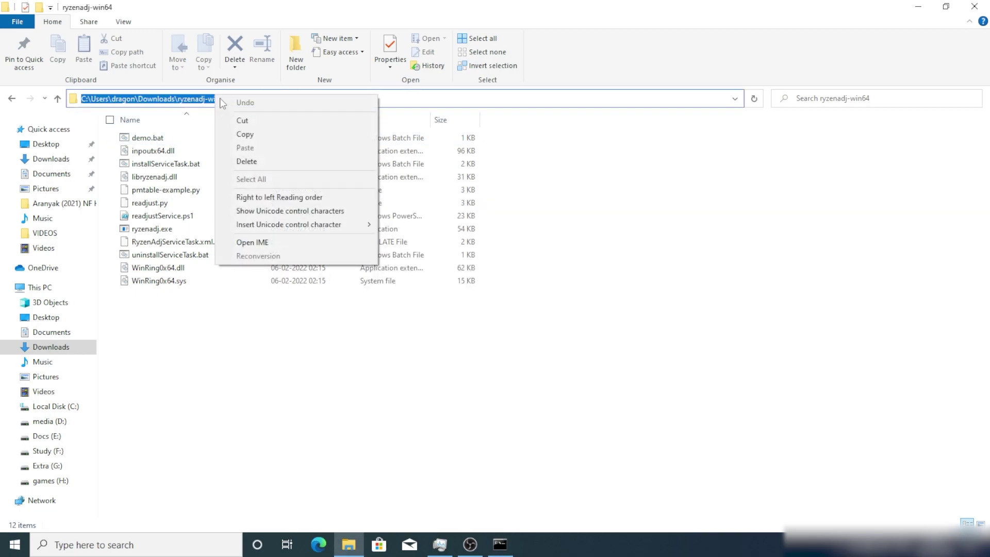
{"action": "left_click", "coordinate": [254, 135]}
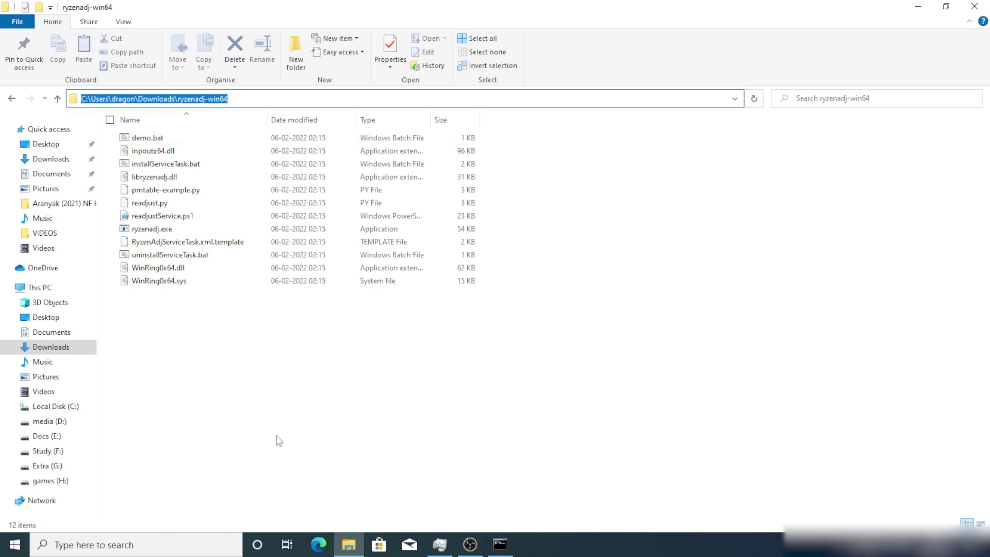
{"action": "left_click", "coordinate": [500, 545]}
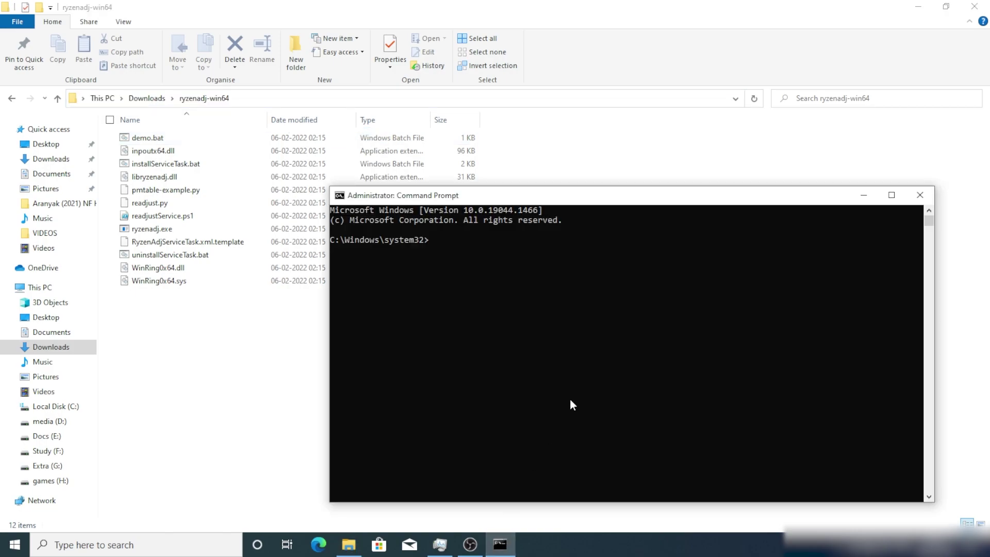
Change to the ryzenadj-win64 folder and run ryzenadj.exe --min-vcn=600, setting min_vcn to 600
{"action": "left_click", "coordinate": [517, 304]}
{"action": "type", "text": "cd"}
{"action": "key", "text": "ctrl+v"}
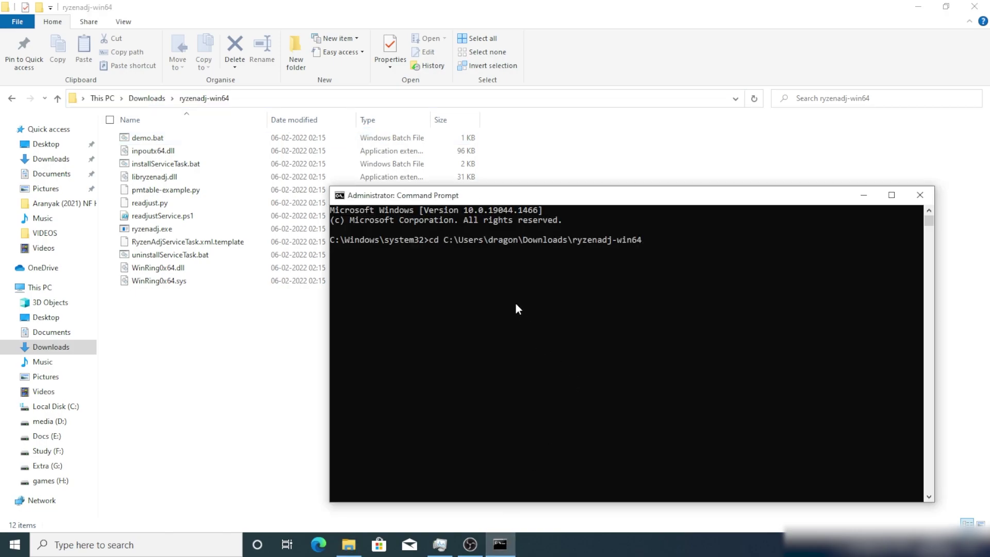
{"action": "key", "text": "Return"}
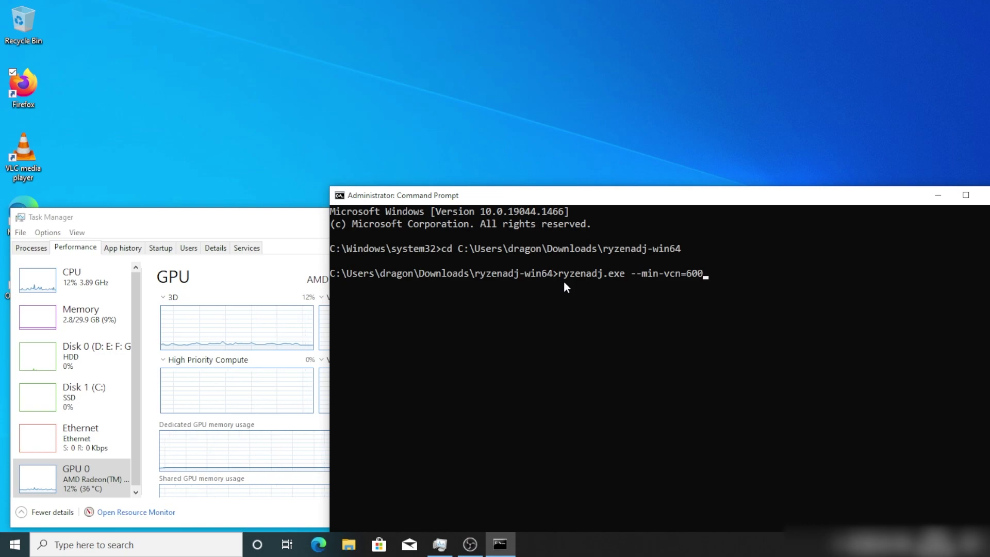
{"action": "key", "text": "Return"}
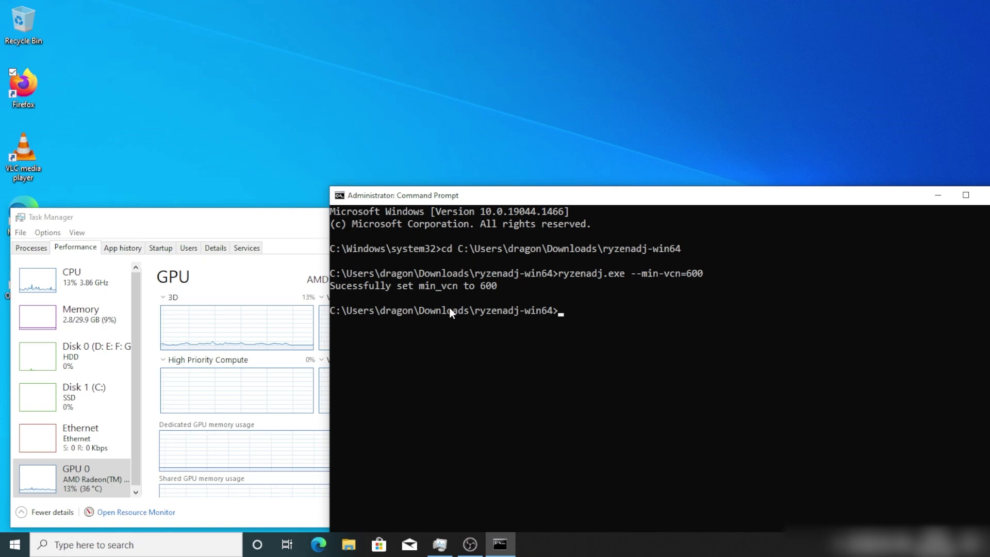
Bring Task Manager's GPU page forward and pick the graphed engine from the High Priority Compute dropdown
{"action": "left_click", "coordinate": [279, 233]}
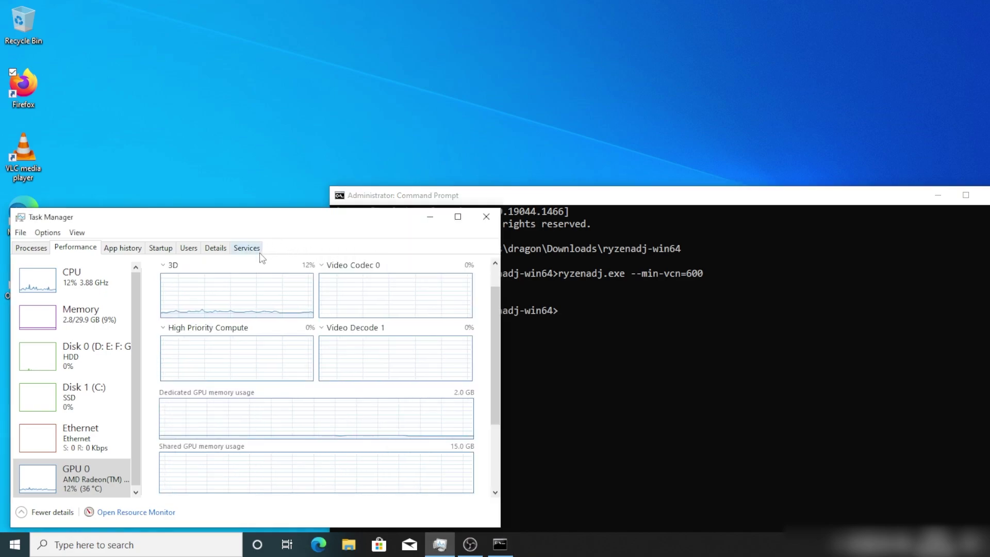
{"action": "scroll", "coordinate": [292, 403], "scroll_direction": "down", "scroll_amount": 3}
{"action": "scroll", "coordinate": [415, 387], "scroll_direction": "up", "scroll_amount": 5}
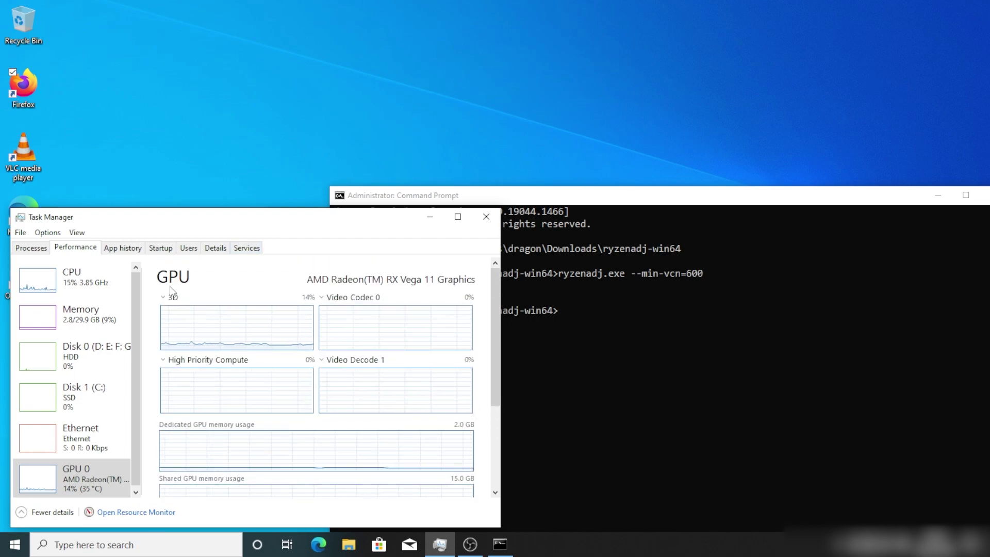
{"action": "left_click", "coordinate": [193, 362]}
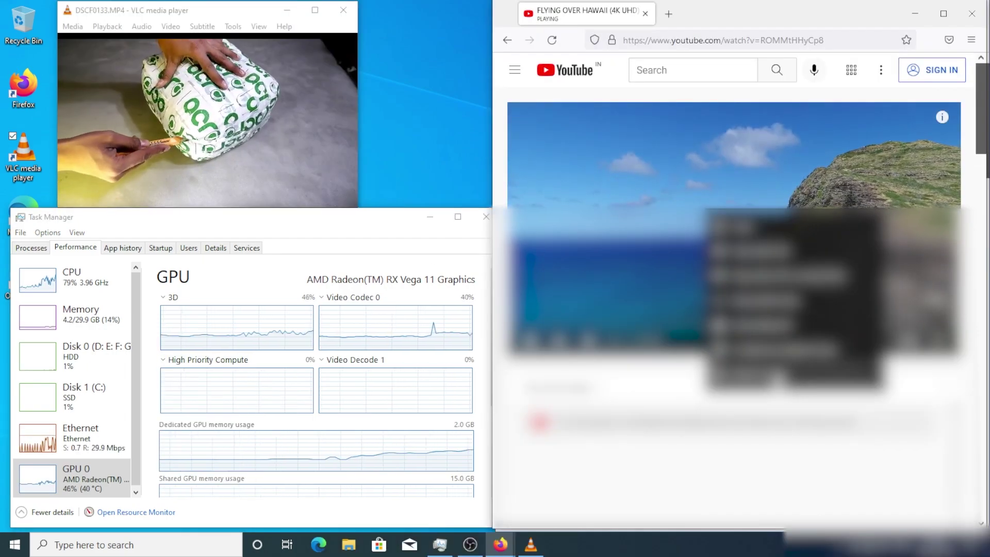
Show Stats for nerds on the Hawaii video and move the VLC player to the screen centre
{"action": "left_click", "coordinate": [773, 351]}
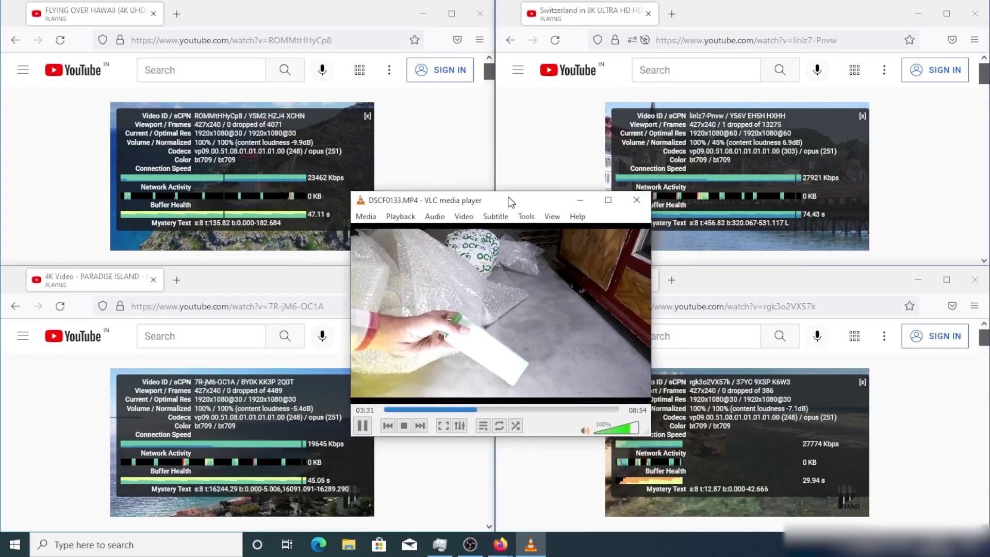
{"action": "left_click_drag", "start_coordinate": [511, 191], "coordinate": [473, 194]}
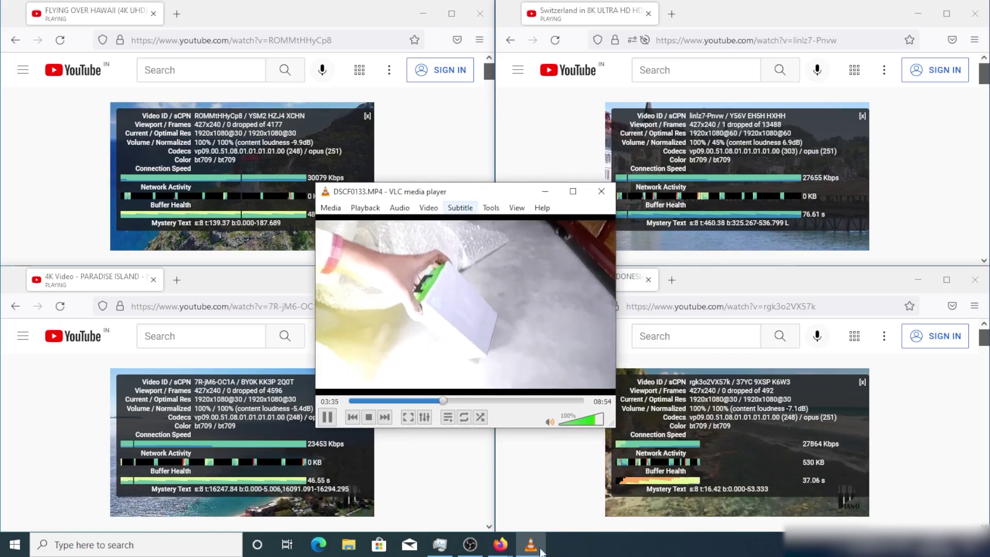
Seek VLC to 01:55, then minimise and restore Task Manager to check GPU load
{"action": "mouse_move", "coordinate": [440, 545]}
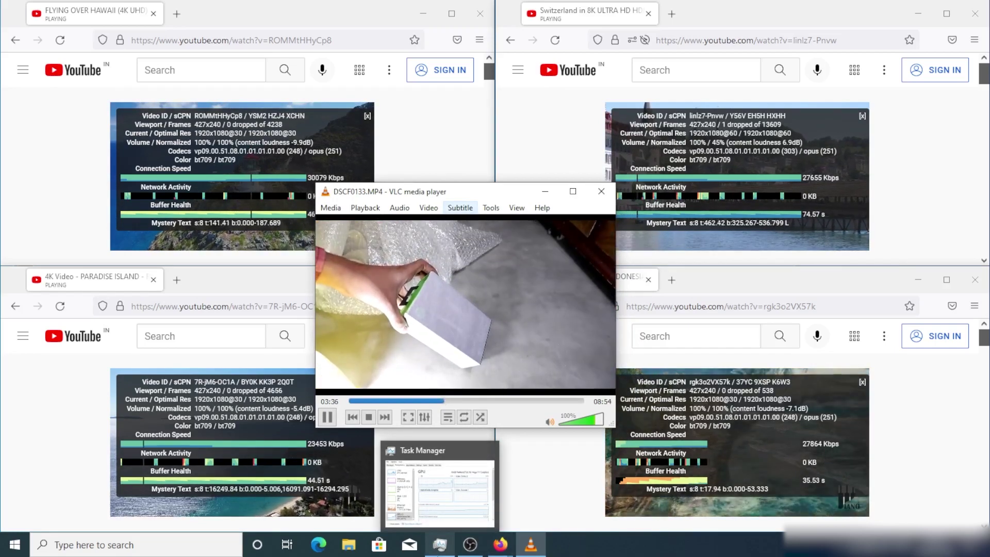
{"action": "left_click", "coordinate": [398, 401]}
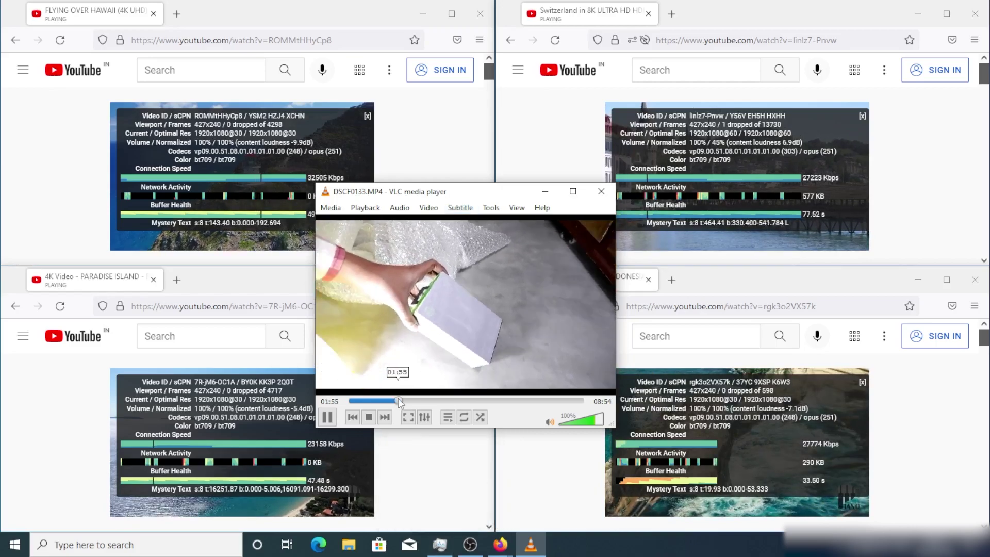
{"action": "left_click", "coordinate": [449, 549]}
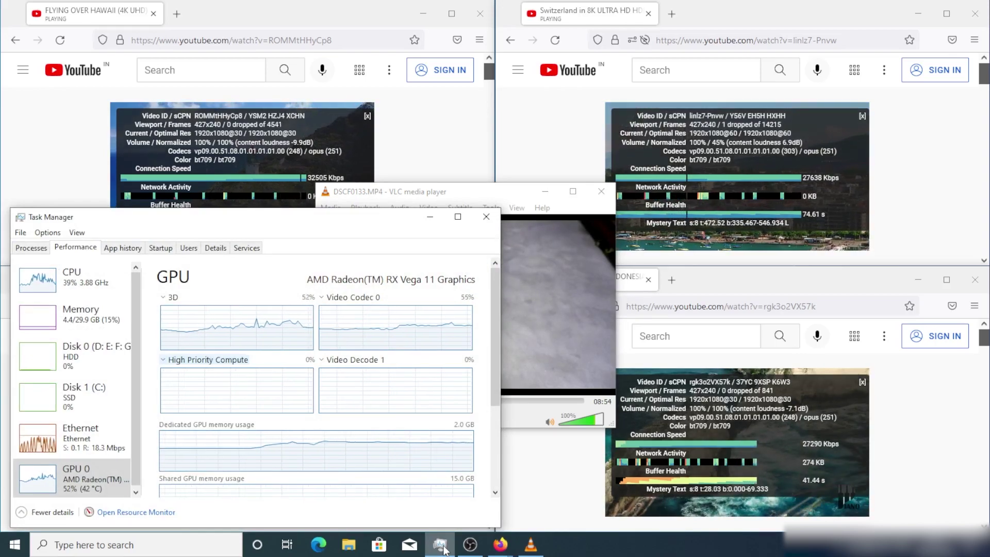
{"action": "left_click", "coordinate": [443, 548]}
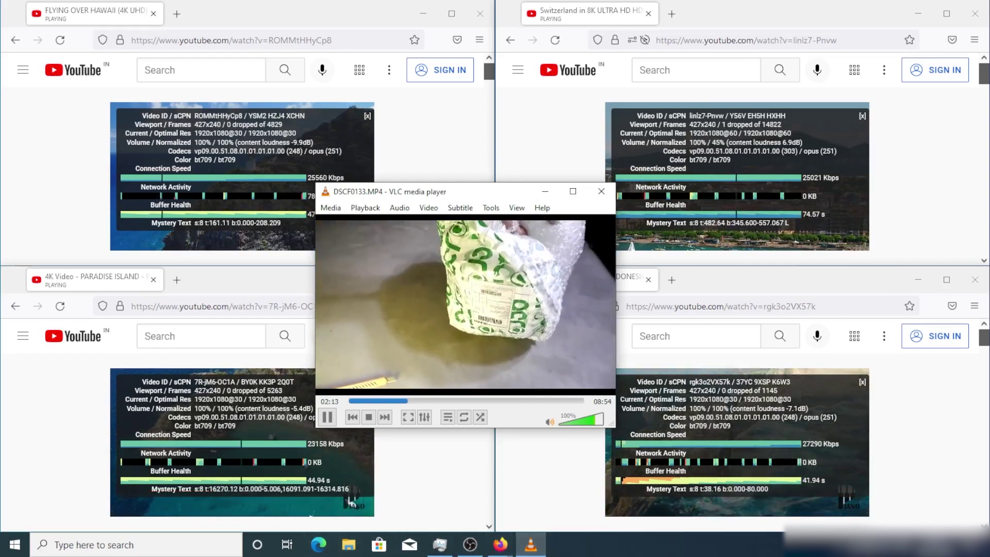
{"action": "mouse_move", "coordinate": [539, 554]}
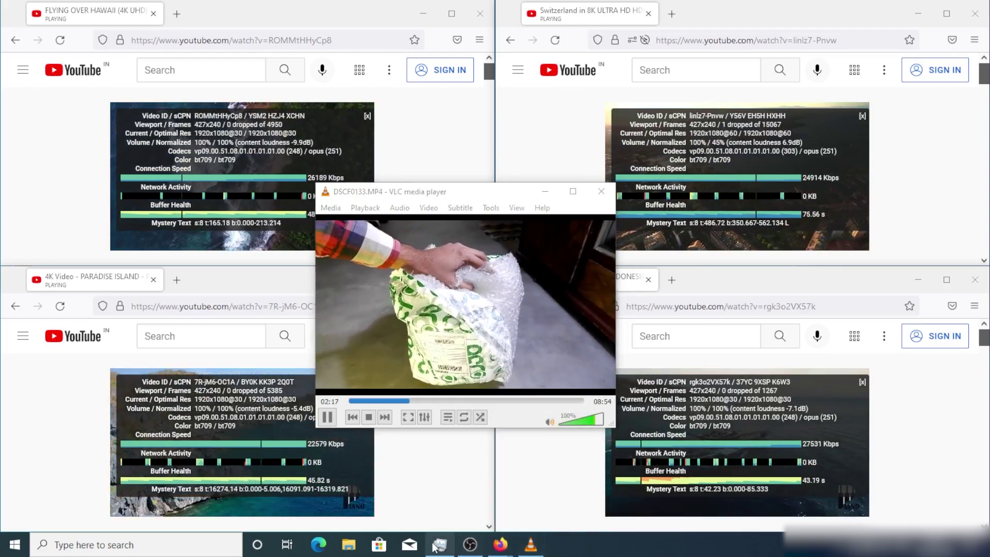
{"action": "mouse_move", "coordinate": [435, 548]}
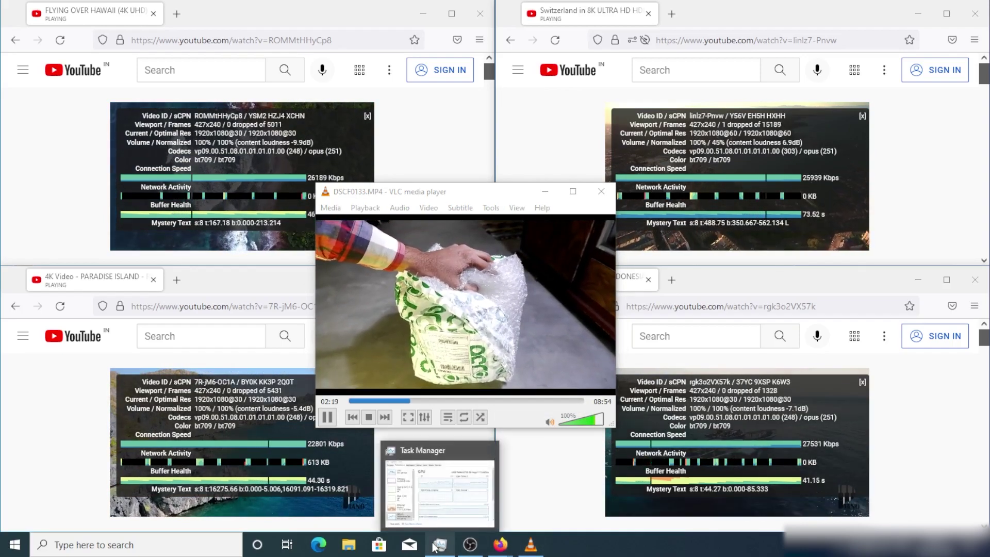
{"action": "left_click", "coordinate": [438, 545]}
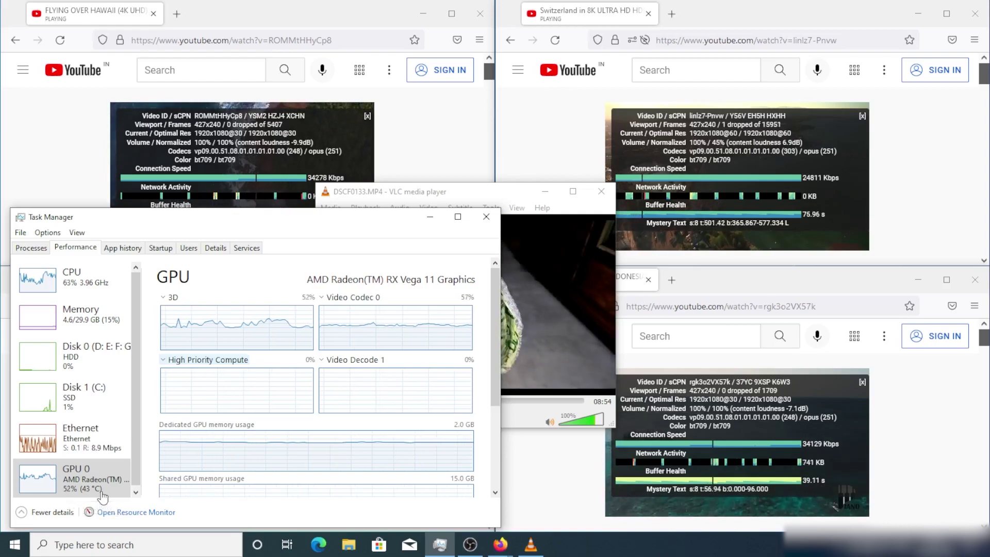
Scroll the GPU pane to read utilisation and temperature stats, then minimise Task Manager
{"action": "left_click_drag", "start_coordinate": [493, 324], "coordinate": [491, 443]}
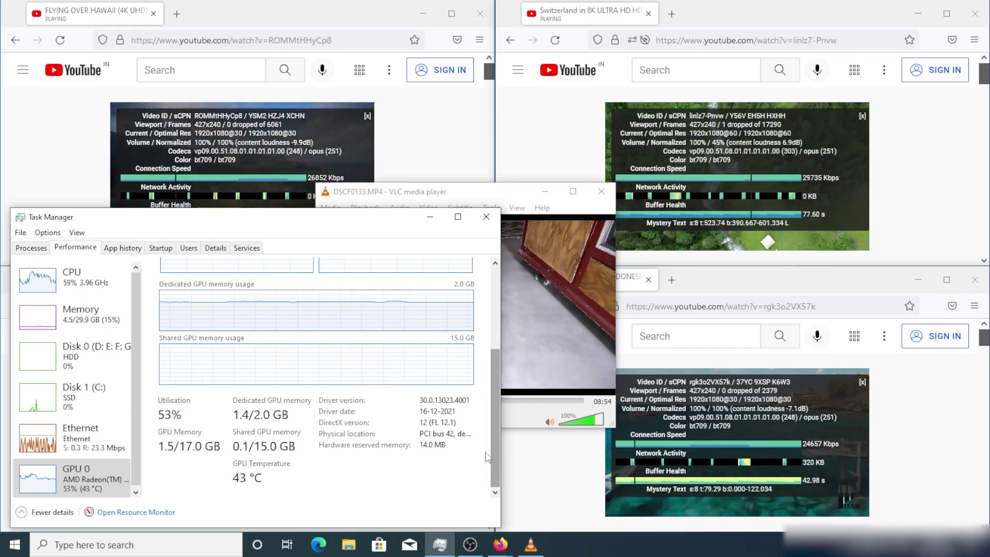
{"action": "left_click_drag", "start_coordinate": [493, 454], "coordinate": [460, 368]}
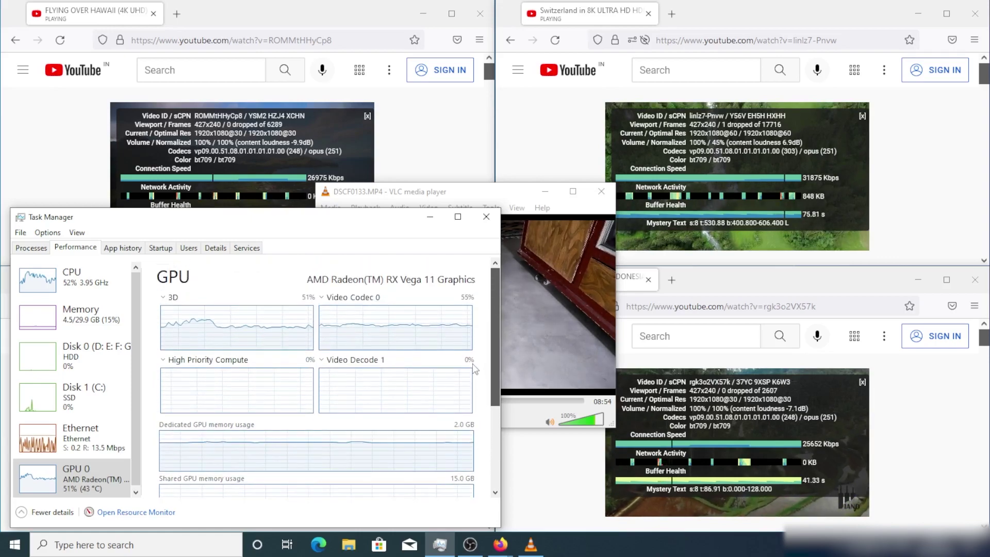
{"action": "left_click", "coordinate": [421, 215]}
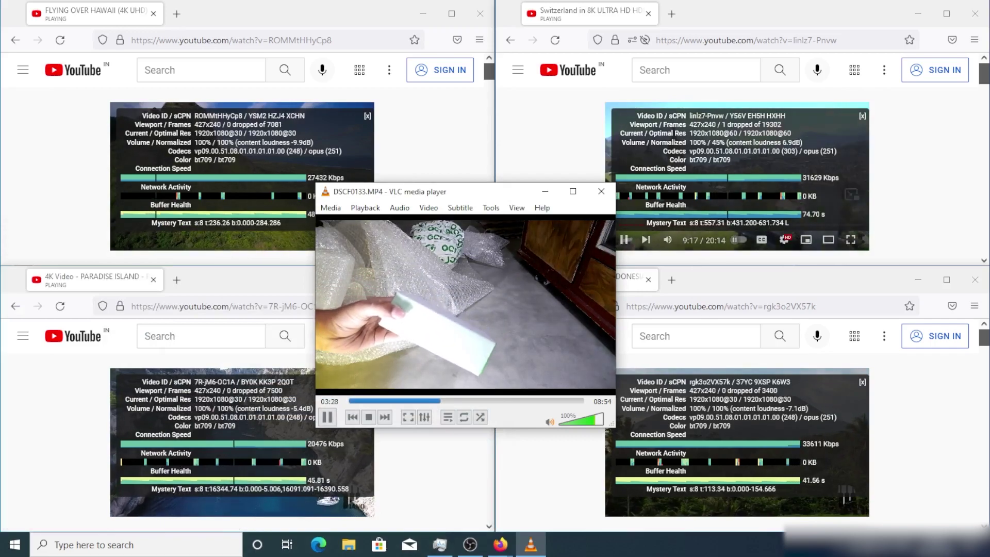
Launch Task Scheduler from a Windows search for 'sch'
{"action": "key", "text": "super+s"}
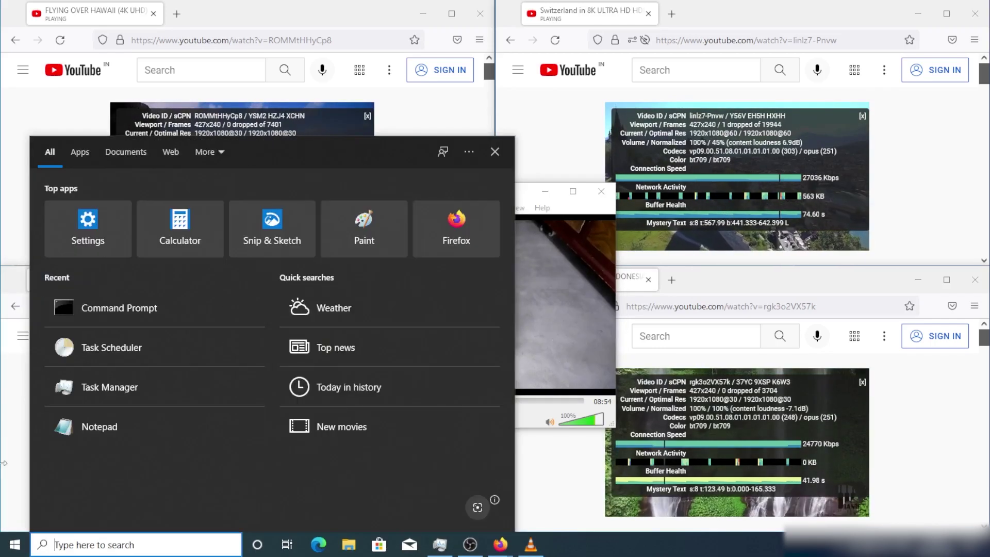
{"action": "type", "text": "sch"}
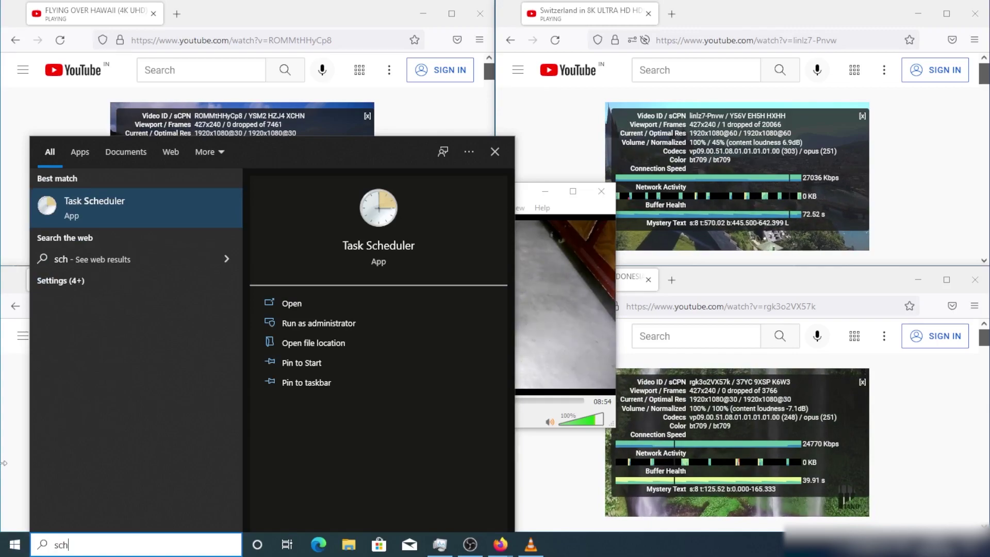
{"action": "key", "text": "Escape"}
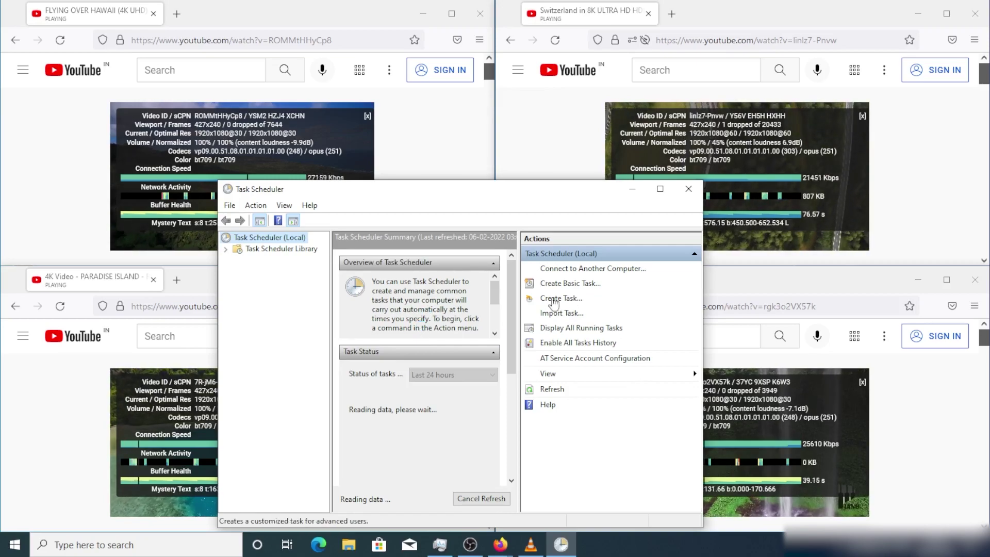
Maximise Task Scheduler and open Create Task for the new 'ryzen fix' task
{"action": "left_click", "coordinate": [660, 189]}
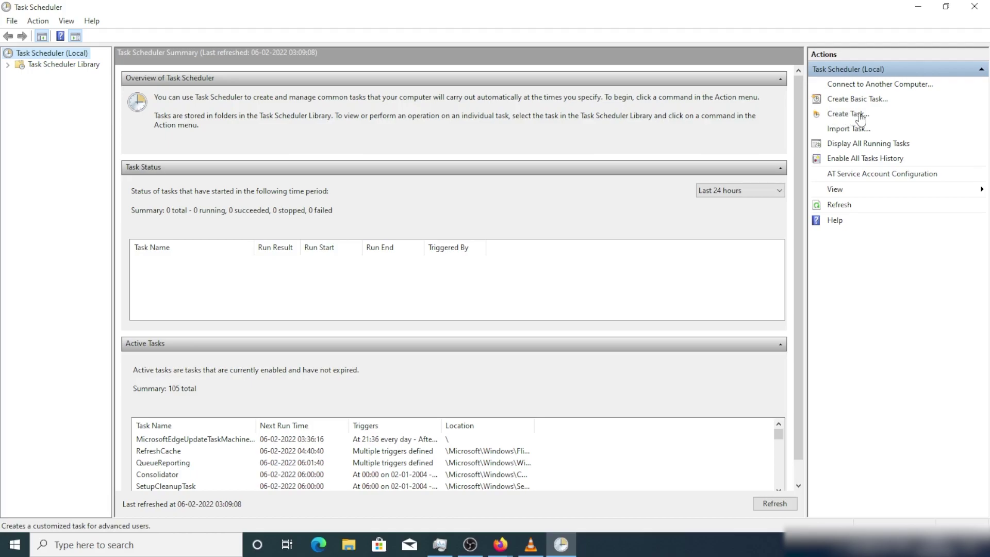
{"action": "left_click", "coordinate": [847, 114]}
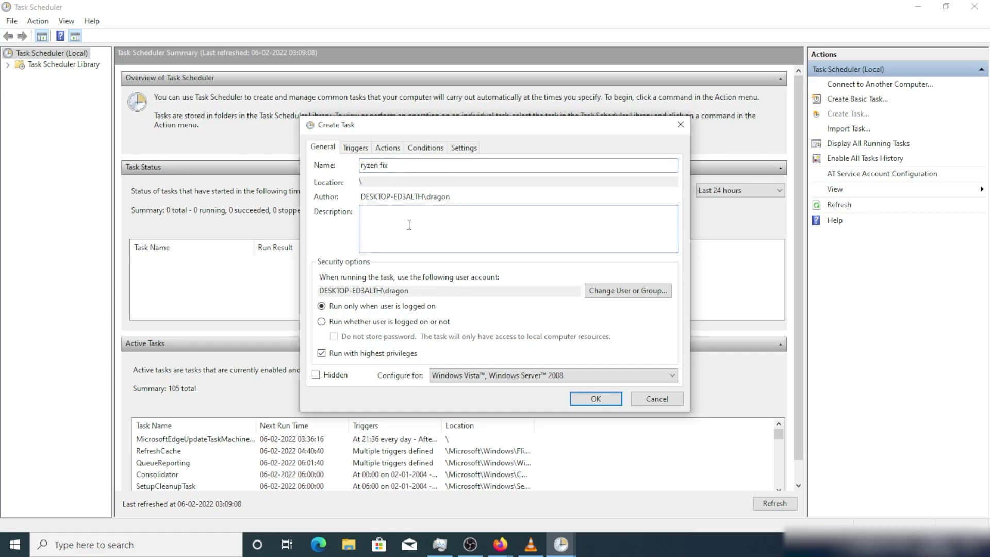
Add an At log on trigger for any user to the ryzen fix task
{"action": "left_click", "coordinate": [356, 148]}
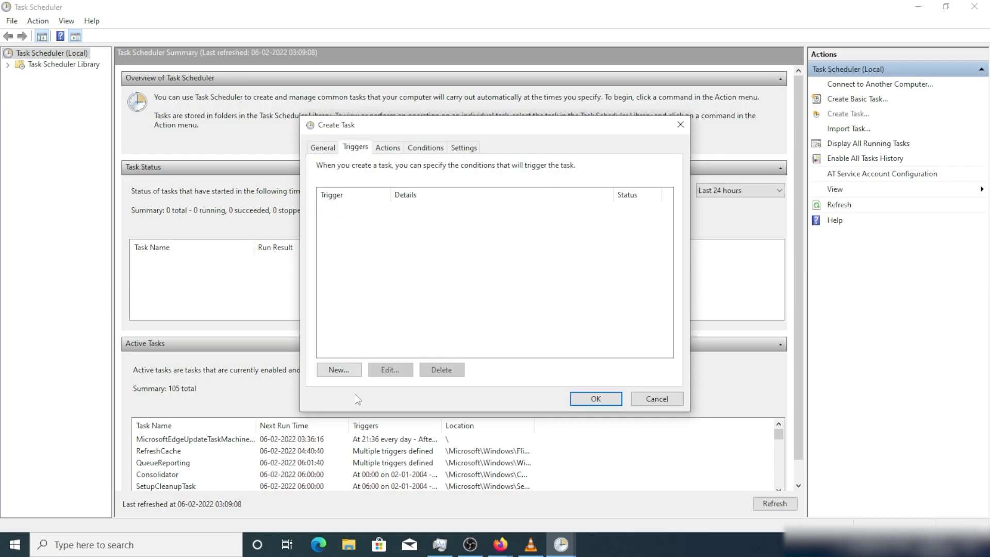
{"action": "left_click", "coordinate": [333, 372]}
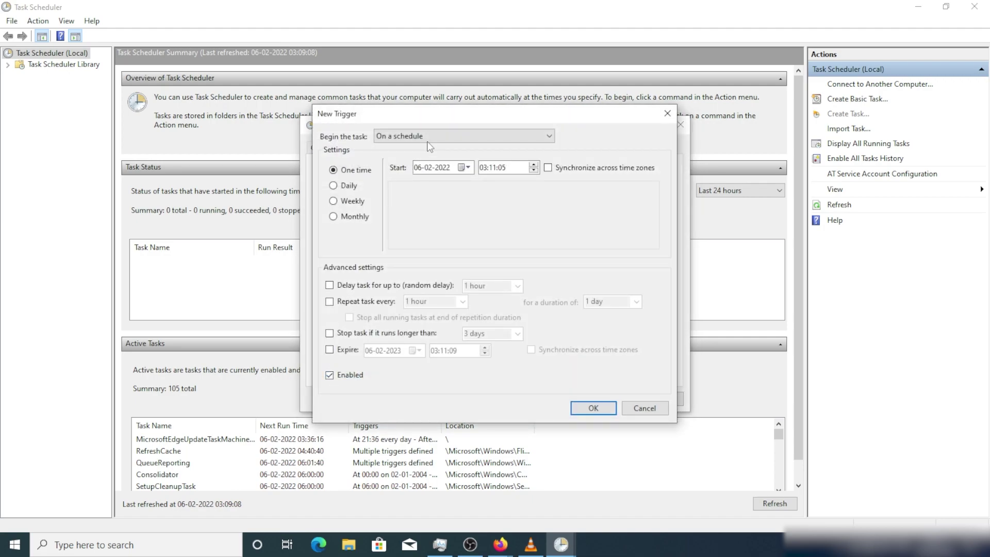
{"action": "left_click", "coordinate": [434, 136]}
{"action": "left_click", "coordinate": [420, 151]}
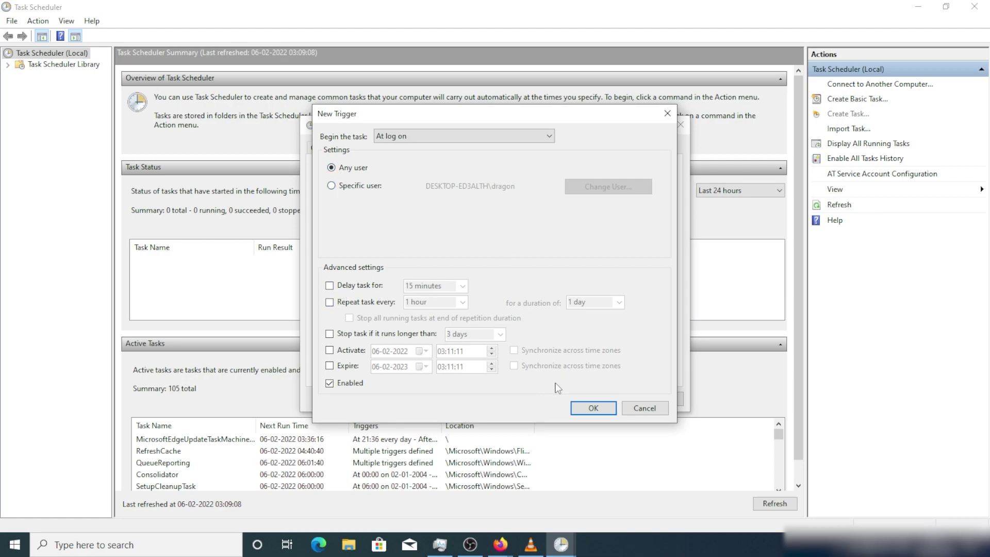
{"action": "left_click", "coordinate": [585, 409]}
Add a Start a program action running ryzenadj.exe with argument --min-vcn=600
{"action": "left_click", "coordinate": [389, 149]}
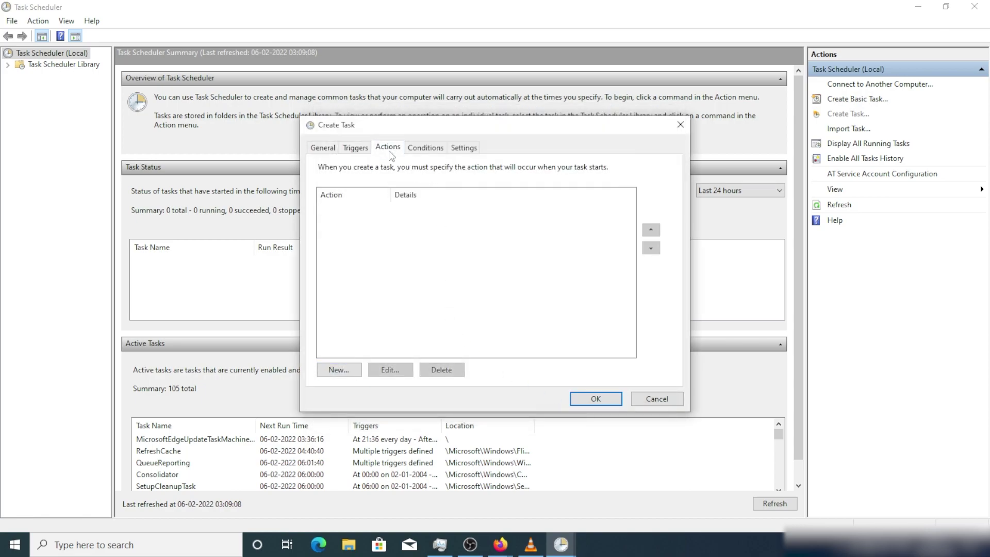
{"action": "left_click", "coordinate": [340, 370]}
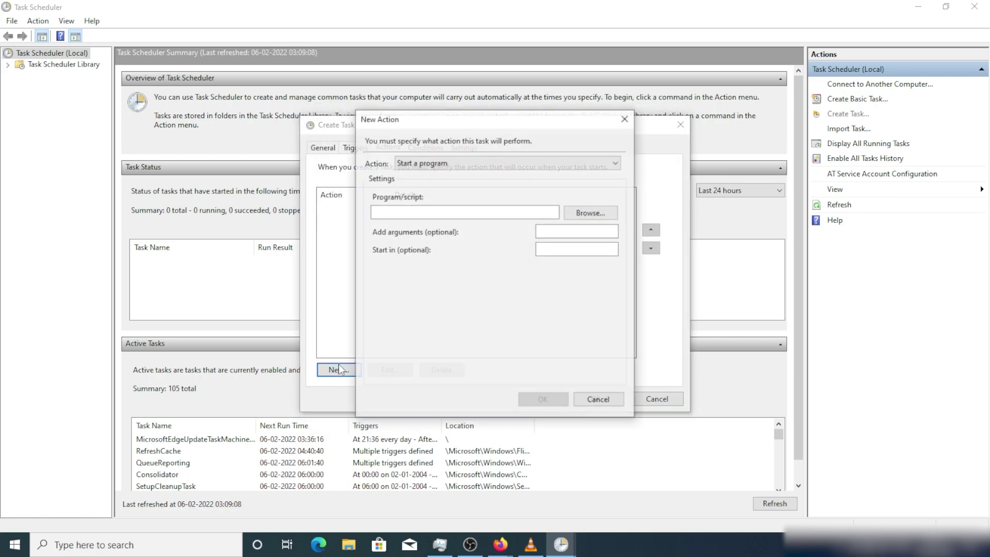
{"action": "left_click", "coordinate": [460, 163]}
{"action": "left_click", "coordinate": [459, 162]}
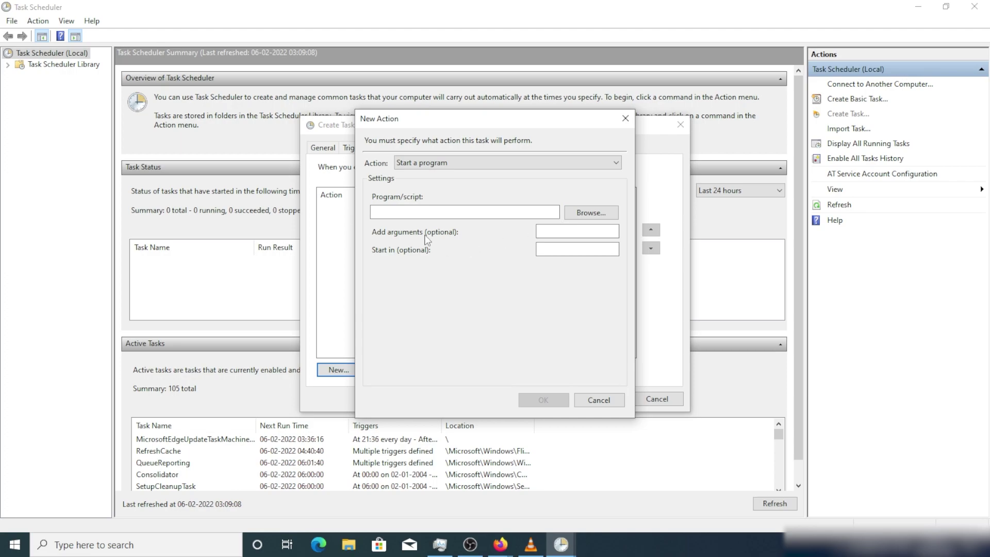
{"action": "left_click", "coordinate": [574, 211]}
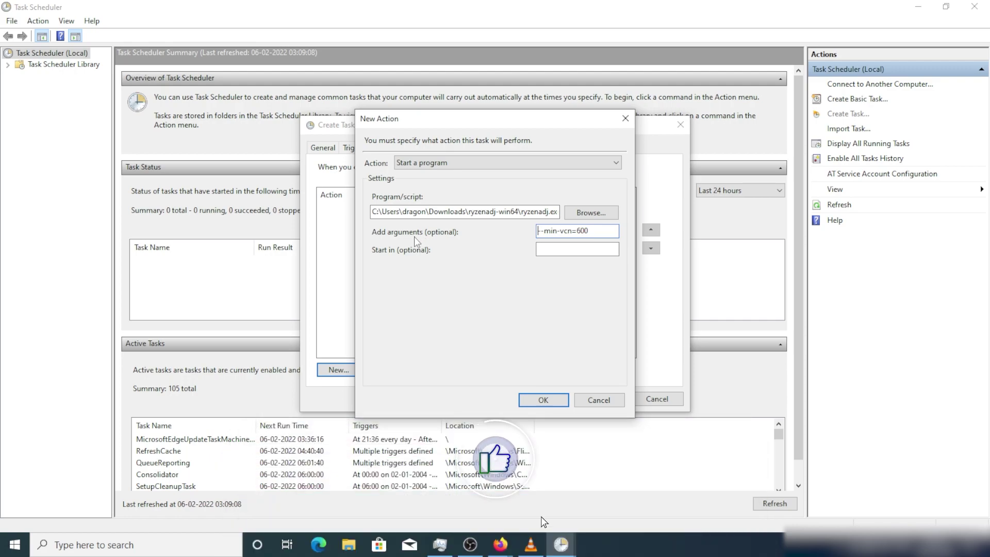
{"action": "left_click", "coordinate": [537, 399]}
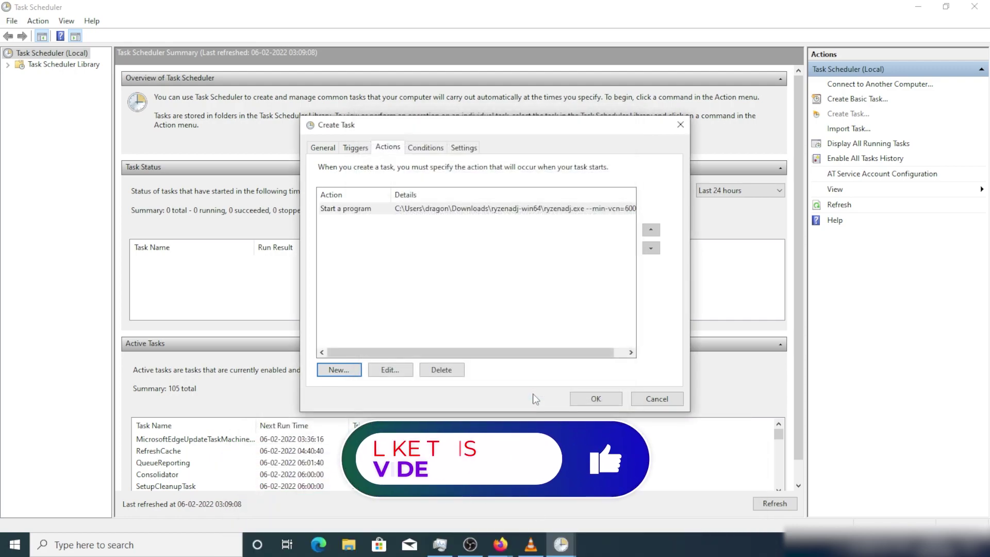
Review the General settings and save the ryzen fix task
{"action": "left_click_drag", "start_coordinate": [491, 352], "coordinate": [551, 305]}
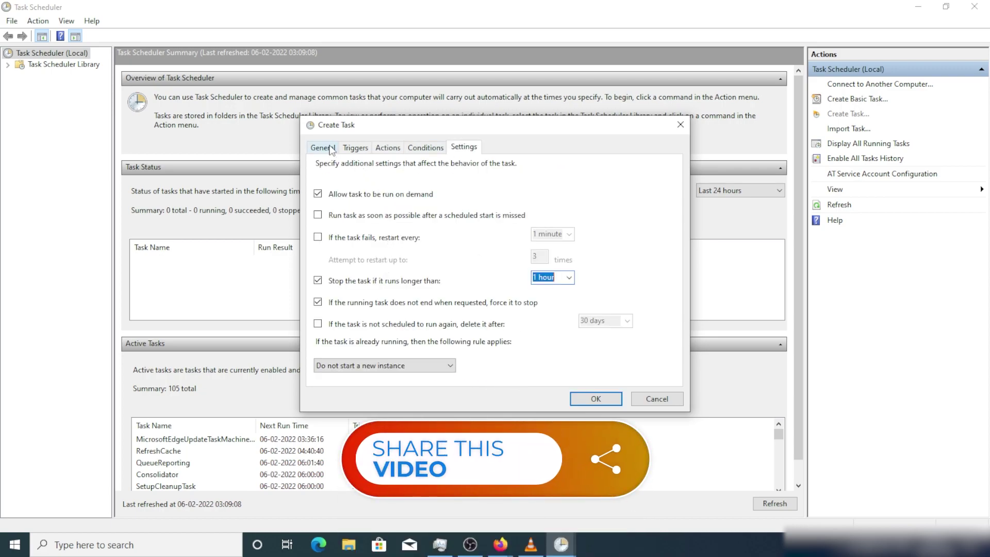
{"action": "left_click", "coordinate": [331, 149]}
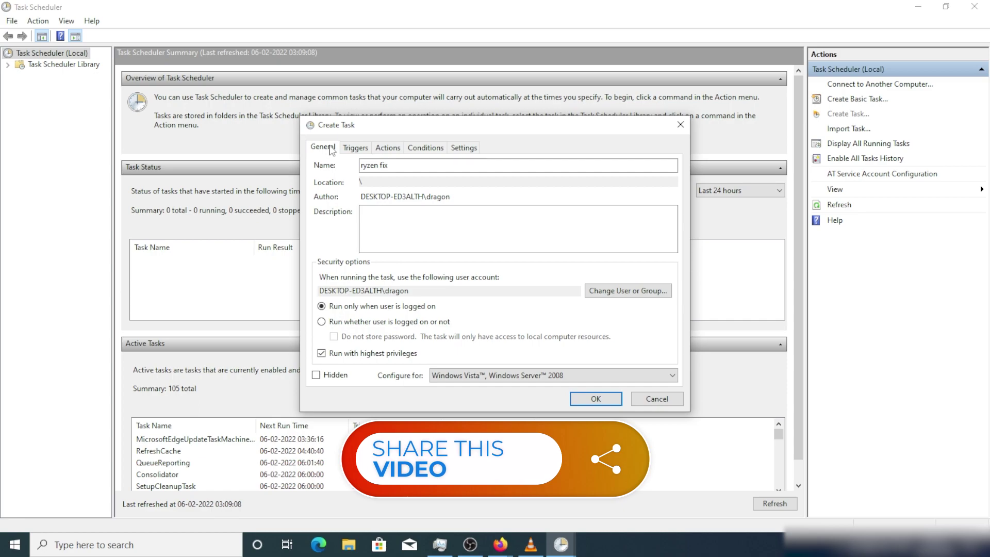
{"action": "left_click", "coordinate": [596, 399]}
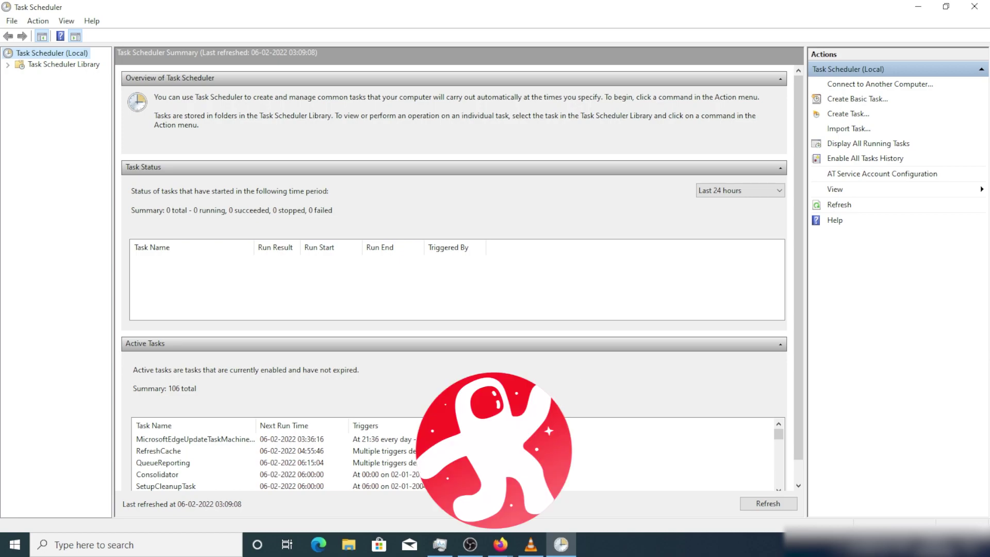
Check ryzen fix is Ready in Task Scheduler Library, then close it and return to Task Manager
{"action": "scroll", "coordinate": [413, 471], "scroll_direction": "down", "scroll_amount": 1}
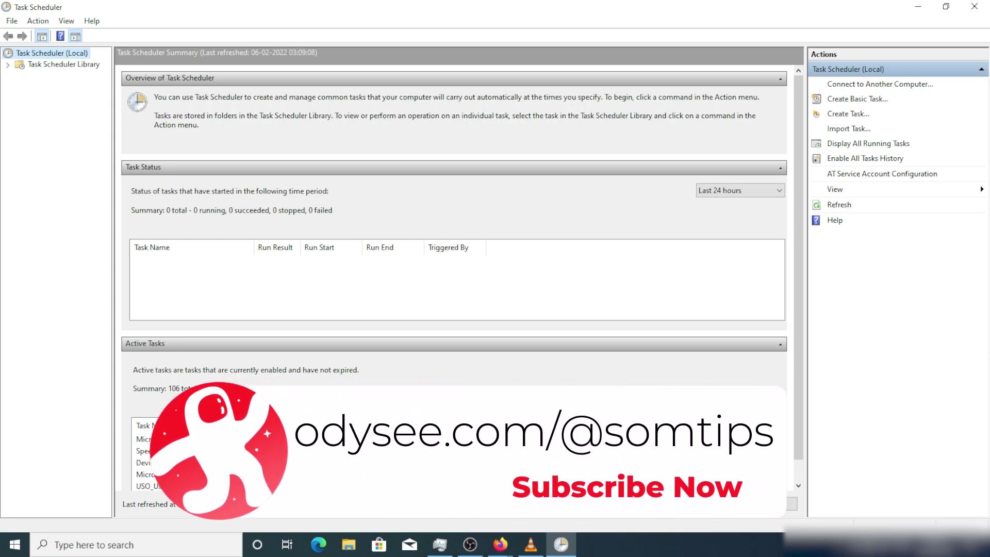
{"action": "left_click", "coordinate": [73, 66]}
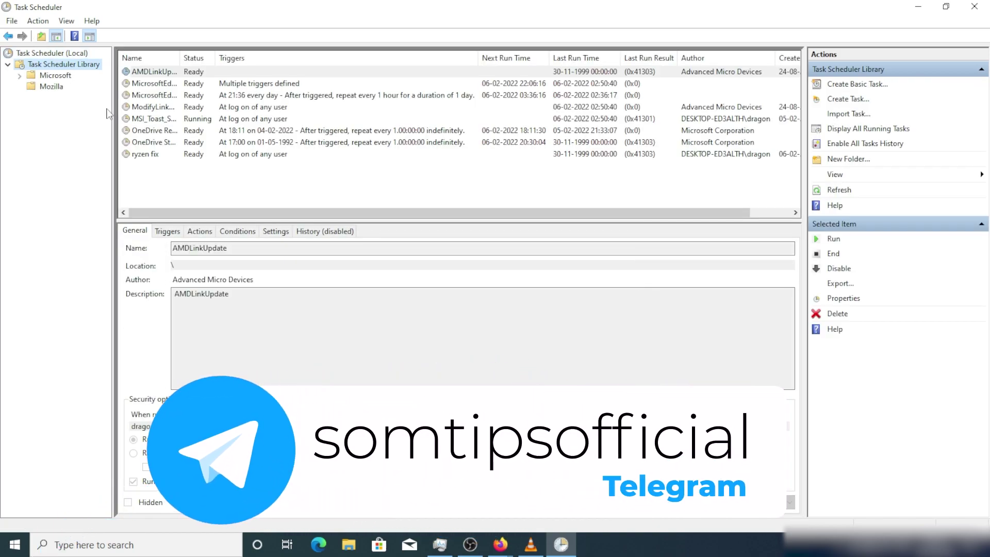
{"action": "left_click", "coordinate": [154, 155]}
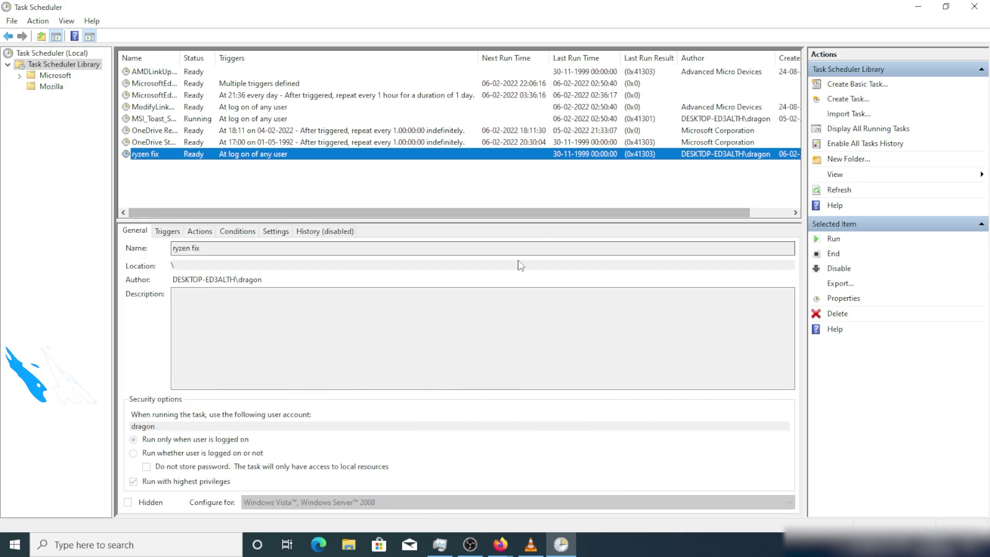
{"action": "left_click", "coordinate": [985, 6]}
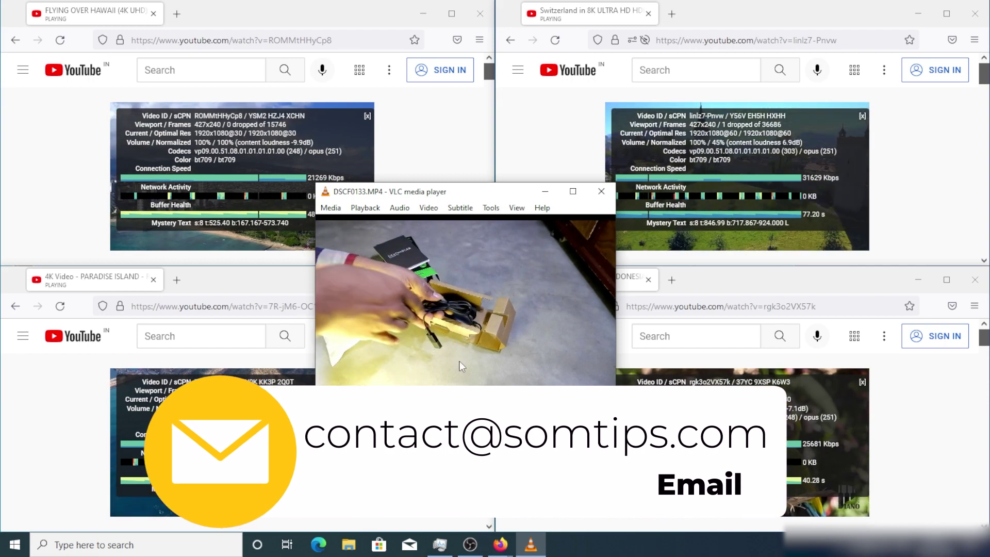
{"action": "left_click", "coordinate": [439, 545]}
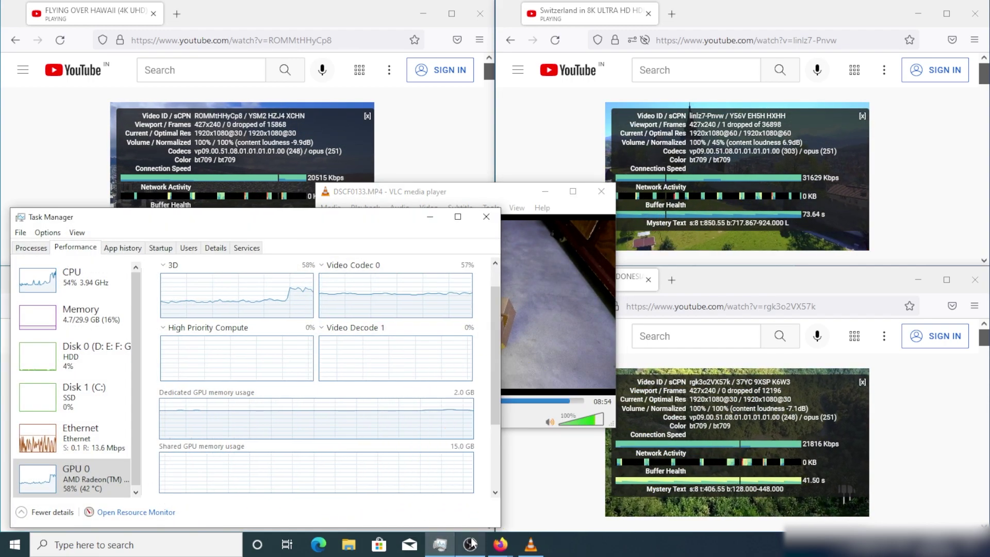